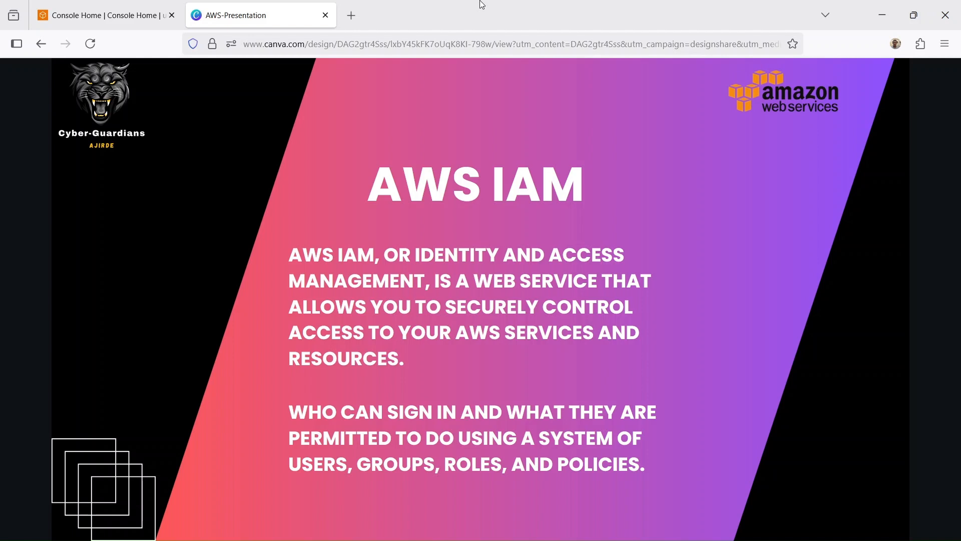
Step: Switch to the AWS console, search for "iam" and open the IAM service dashboard
click(126, 4)
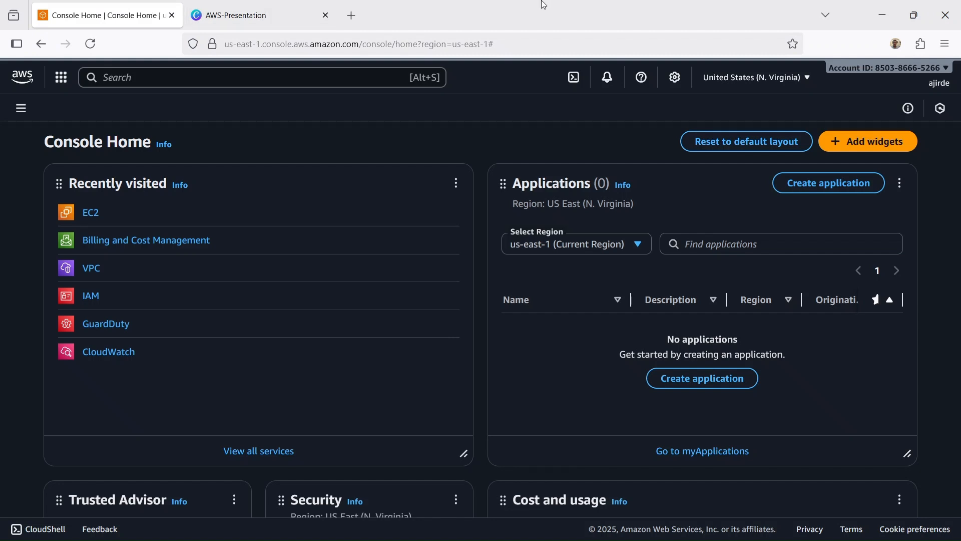
click(339, 75)
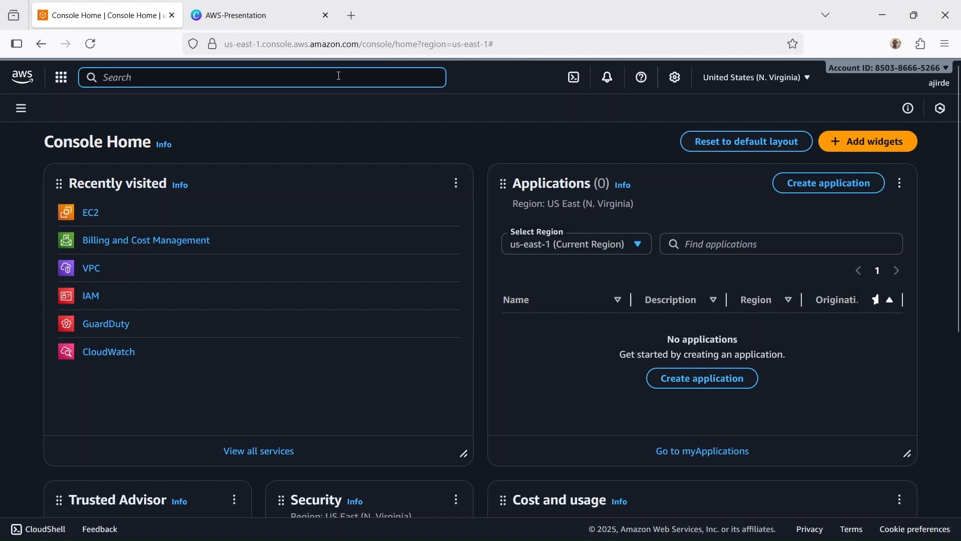
text(iam)
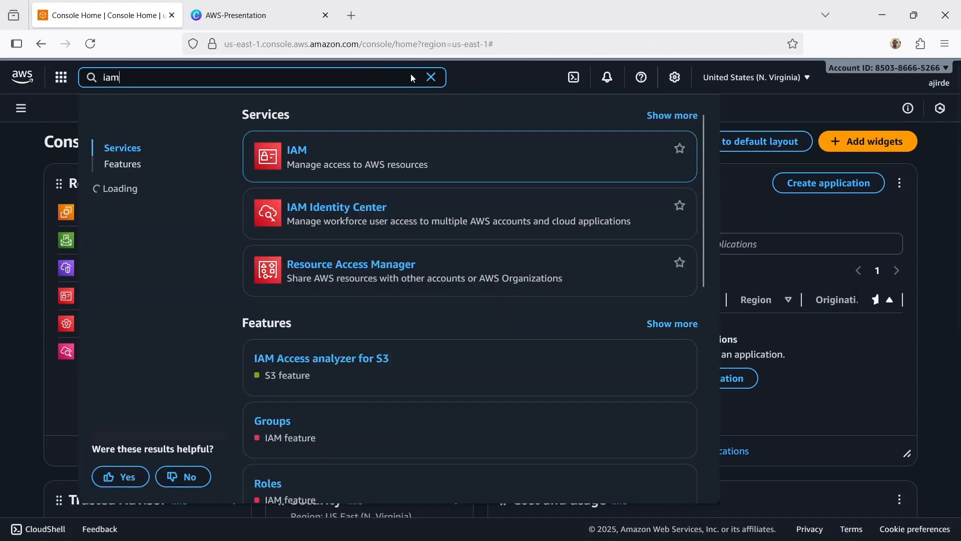
mouse_move(410, 156)
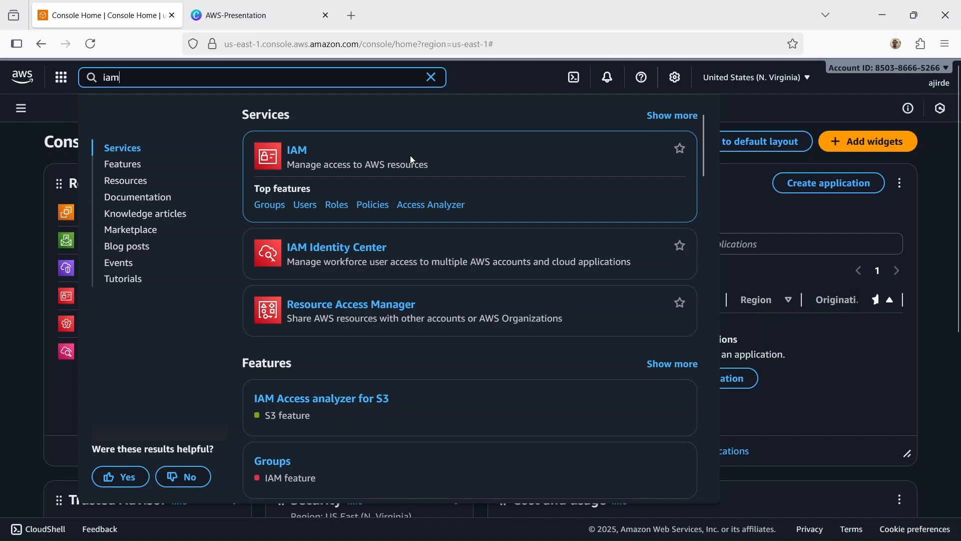
click(410, 155)
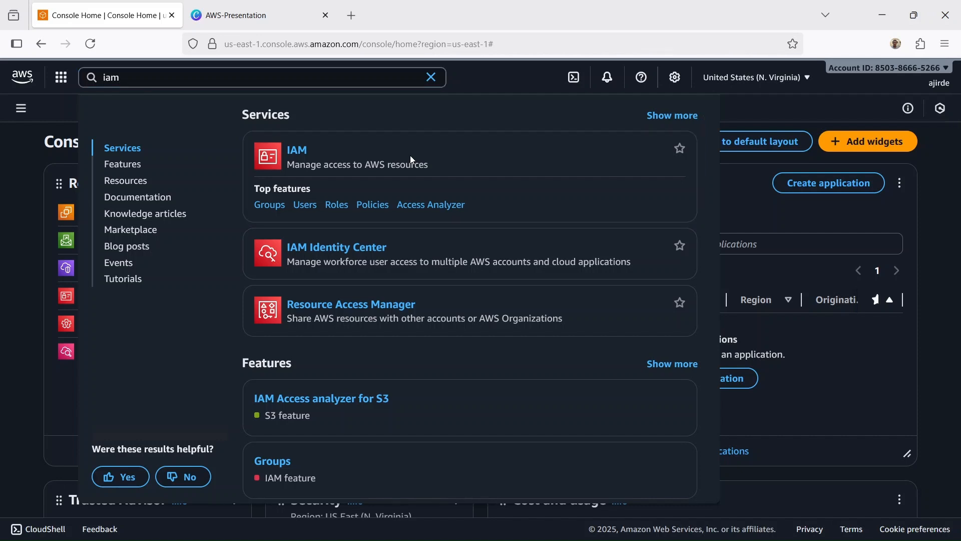
click(299, 150)
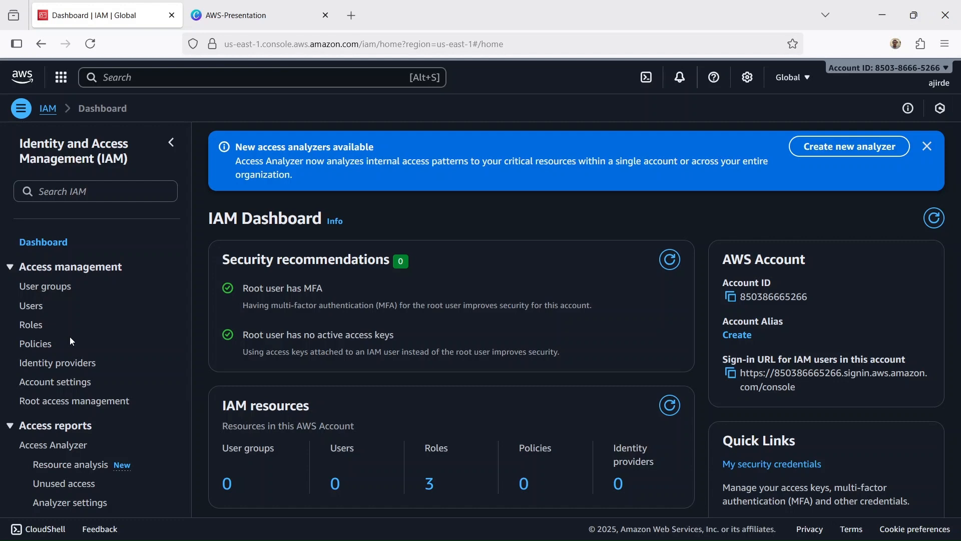
Step: View the AWS IAM / User slide in the Canva presentation and return to the AWS console
click(227, 4)
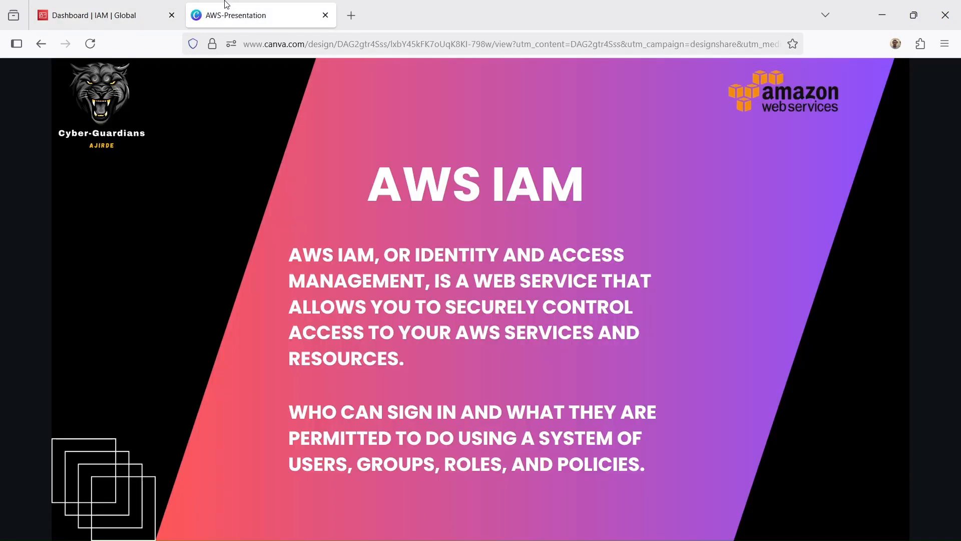
key(Right)
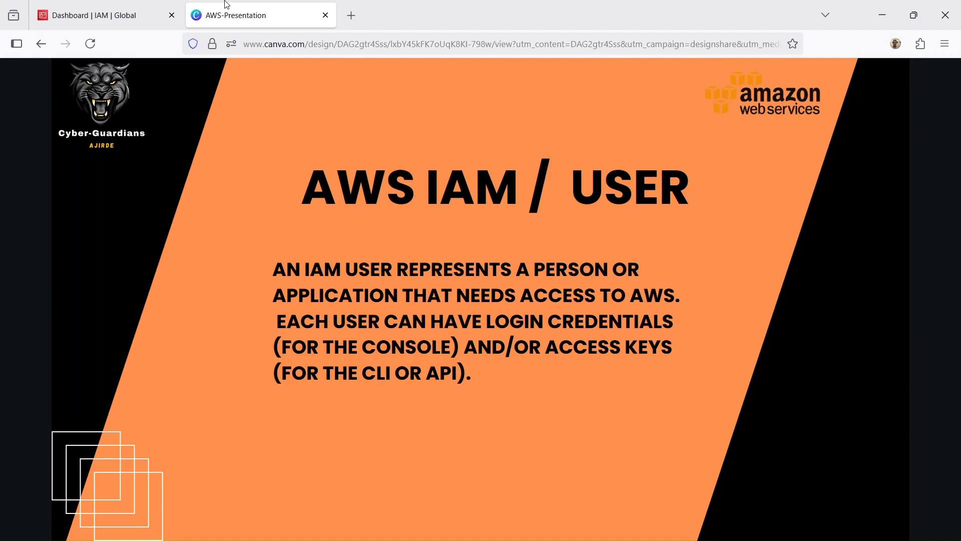
click(143, 10)
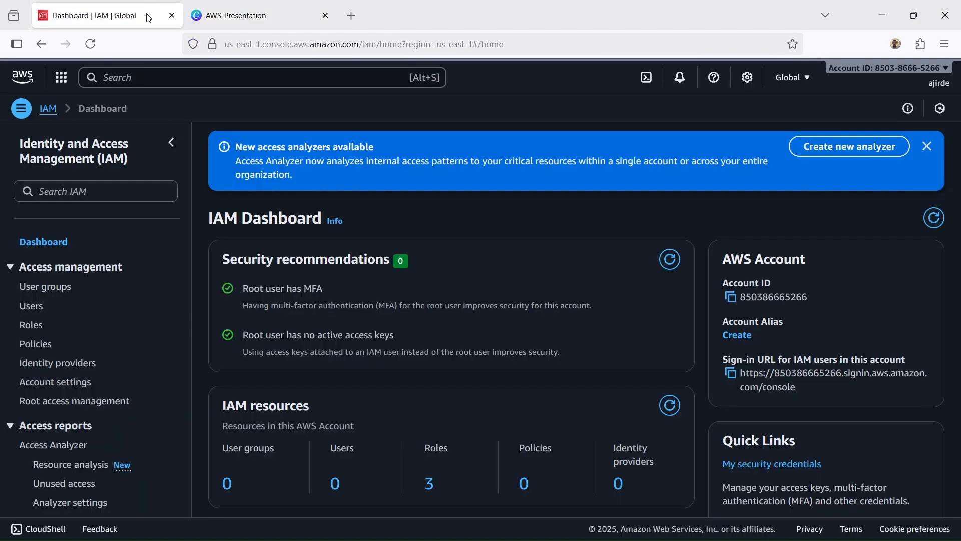
Step: Start creating an IAM user, enter the user name and provide access to the AWS Management Console
click(32, 307)
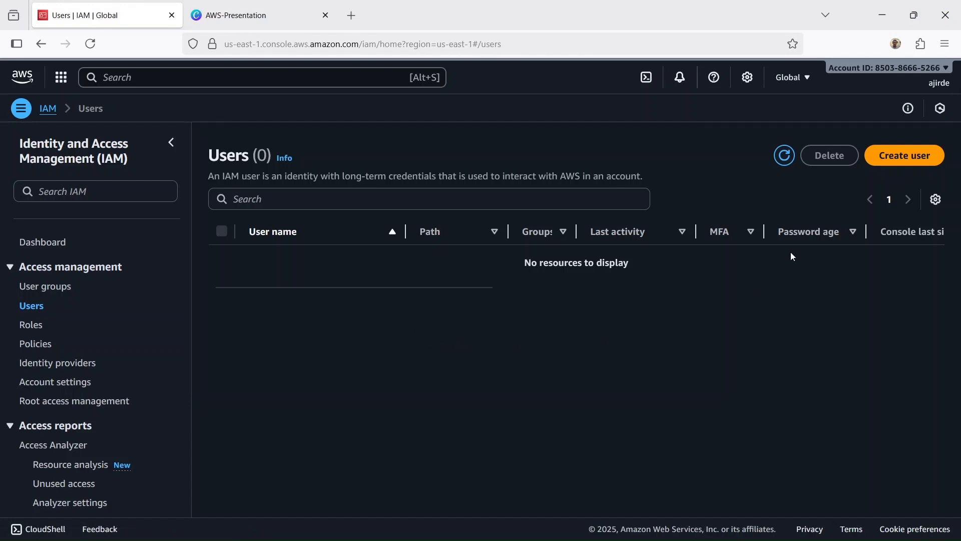
click(910, 155)
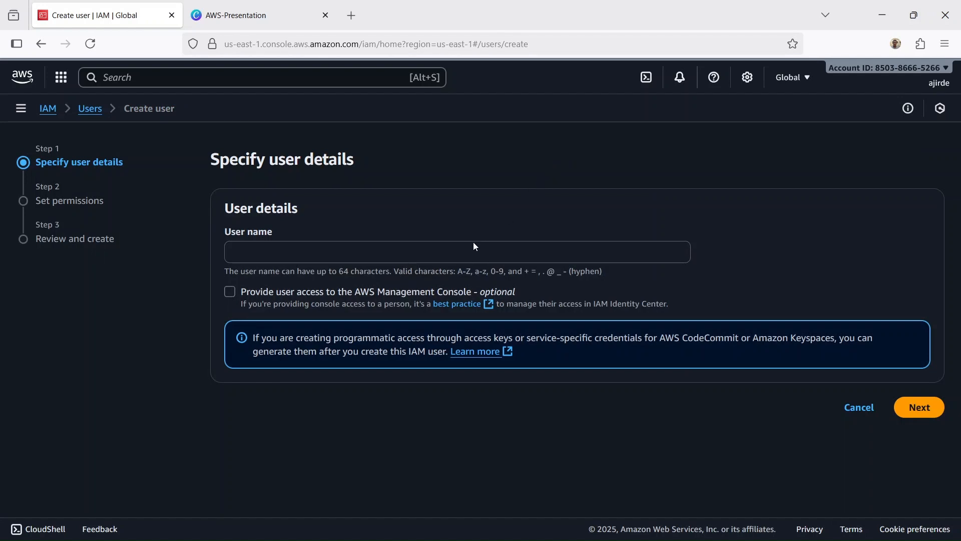
click(461, 256)
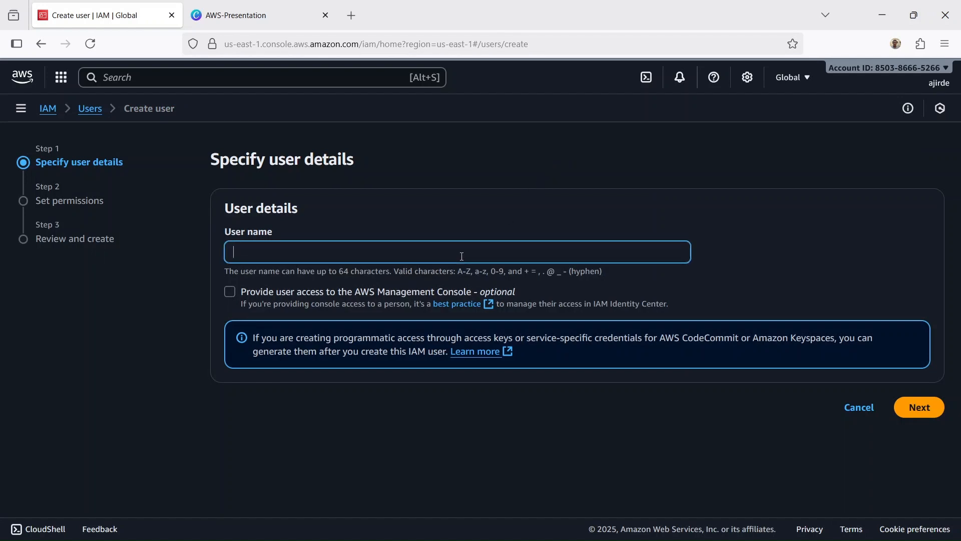
text(john)
click(230, 292)
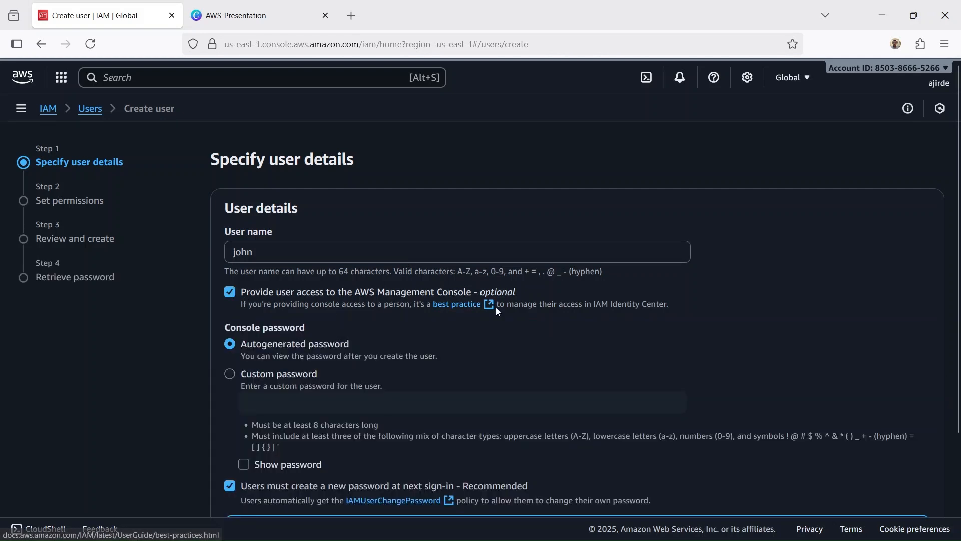
Step: Use an autogenerated console password without requiring a new one at next sign-in, and proceed to the permissions
scroll(496, 306, down, 2)
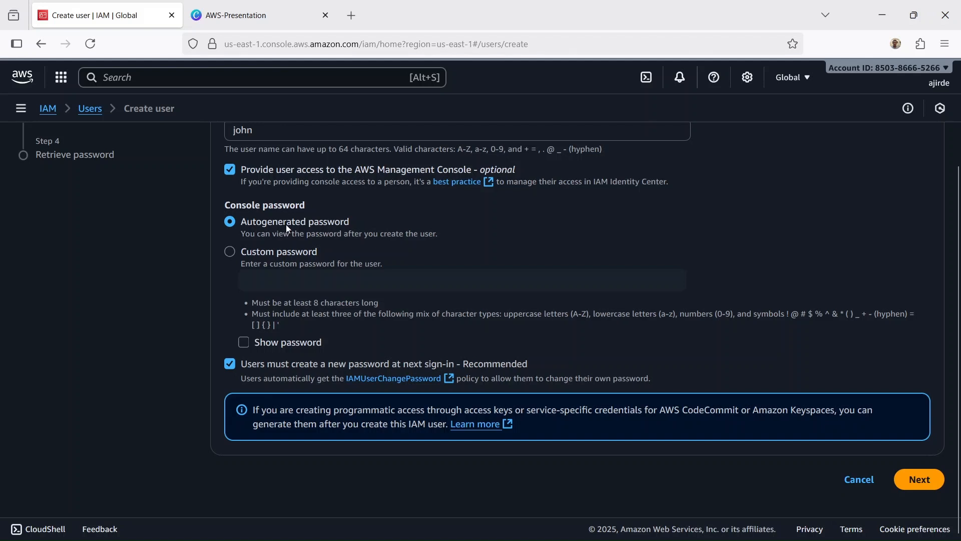
click(274, 252)
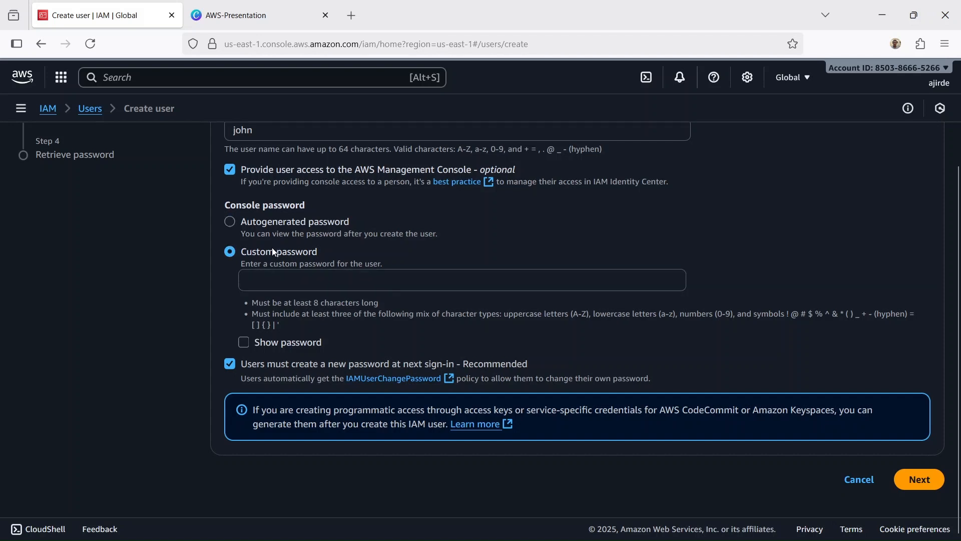
click(289, 221)
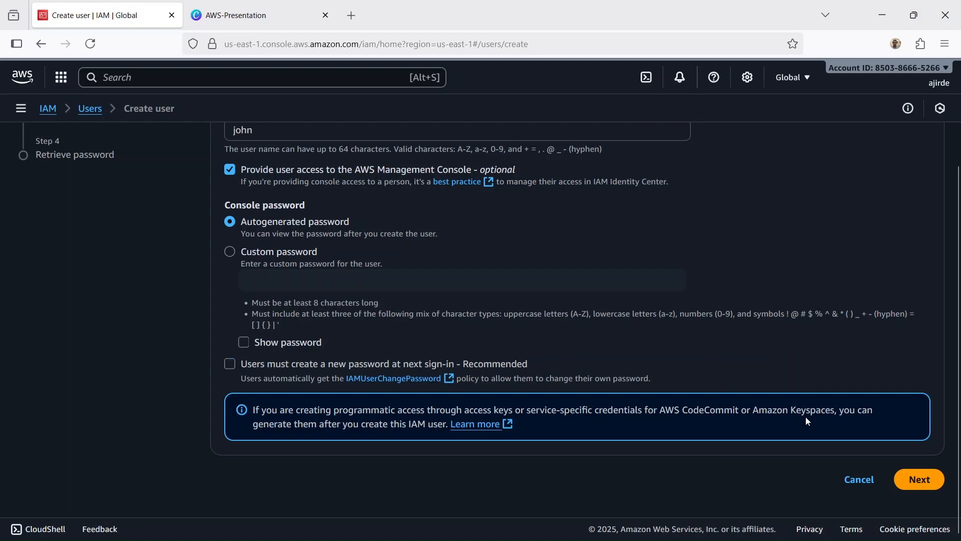
click(918, 482)
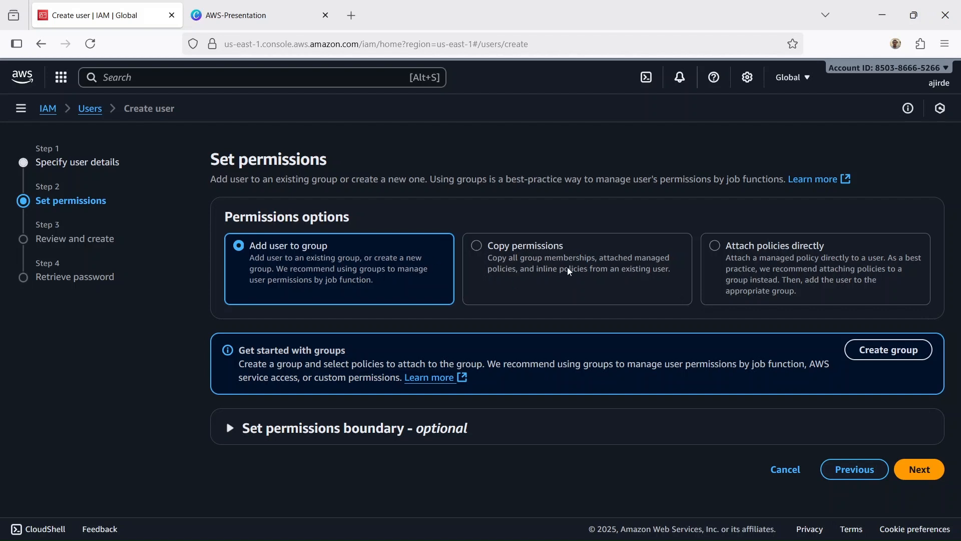
Step: Choose to attach policies directly and filter the permissions policies by "s3"
click(579, 261)
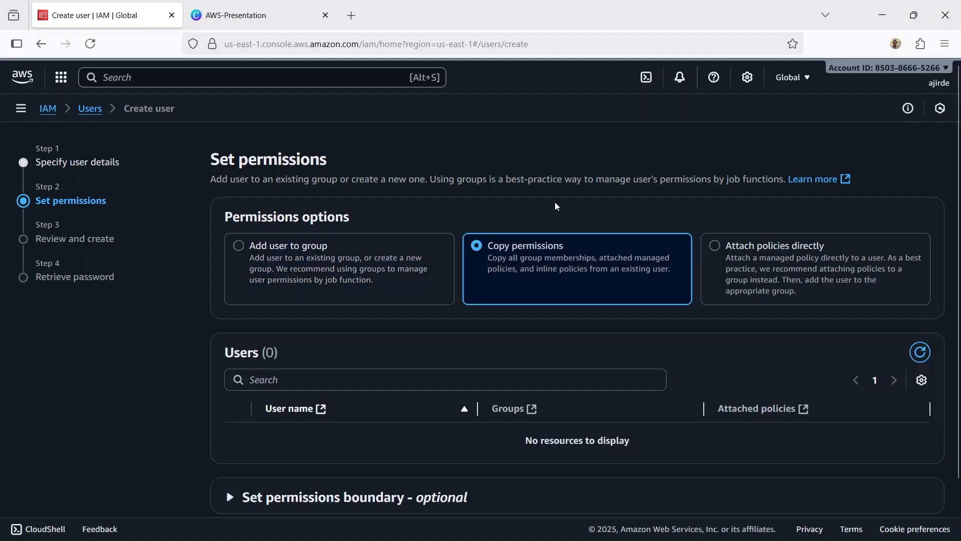
click(746, 255)
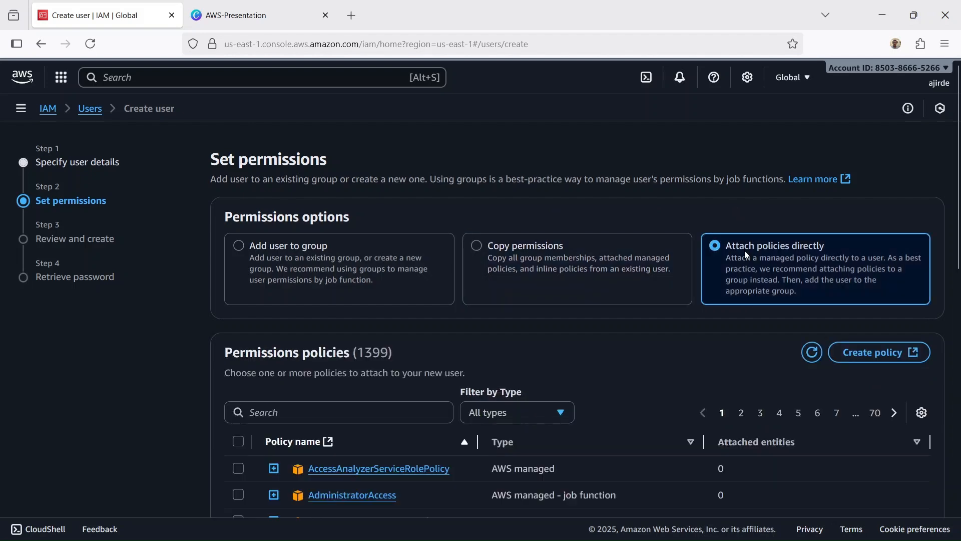
scroll(418, 188, down, 3)
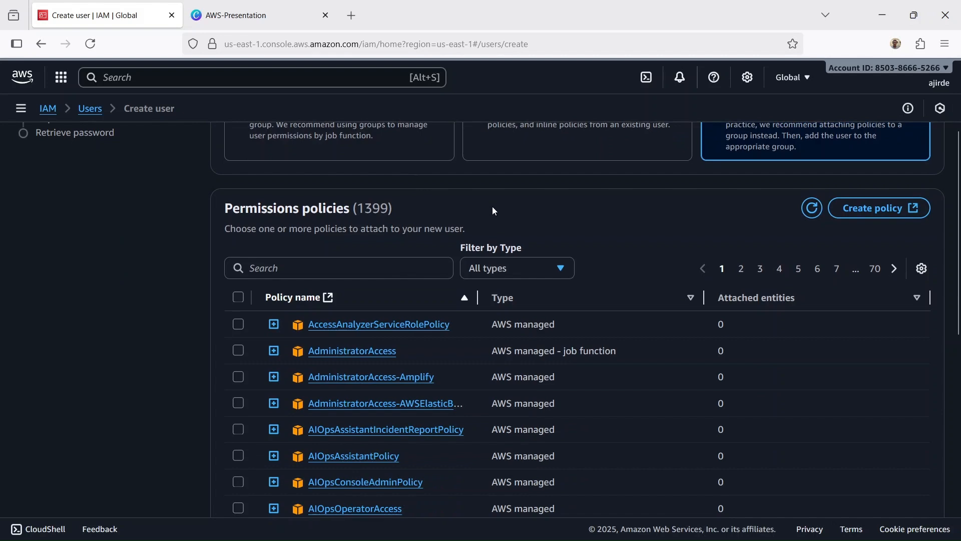
scroll(493, 206, down, 2)
scroll(468, 231, down, 3)
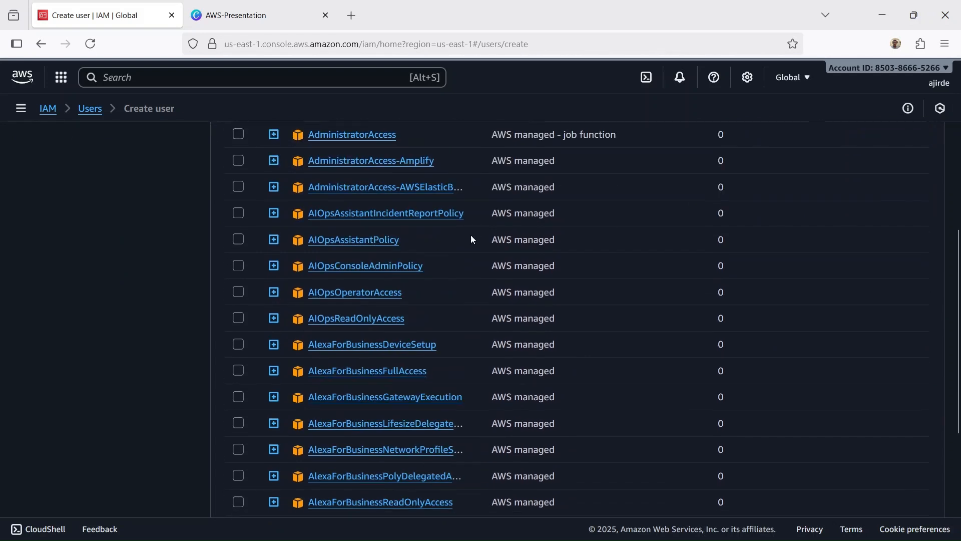
scroll(472, 239, down, 3)
scroll(469, 269, up, 6)
click(394, 203)
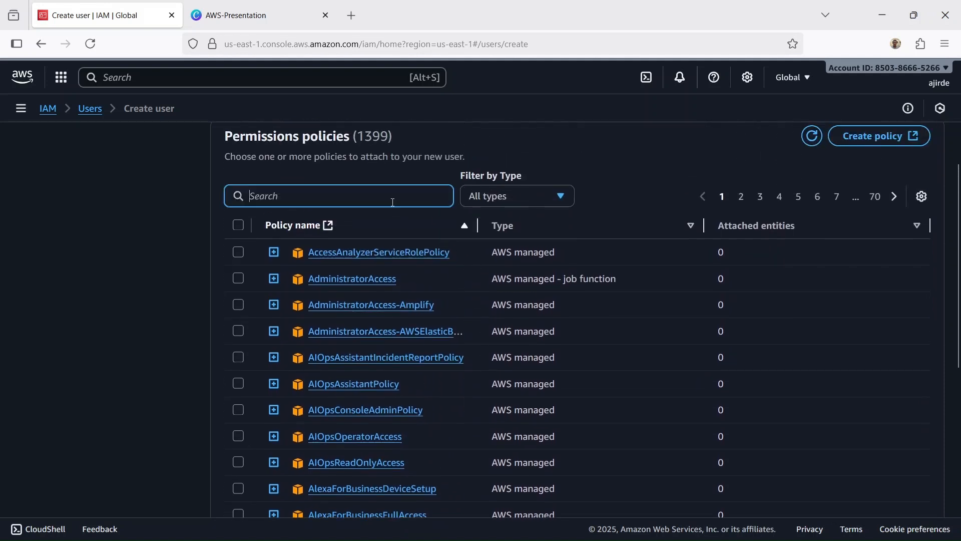
text(s3)
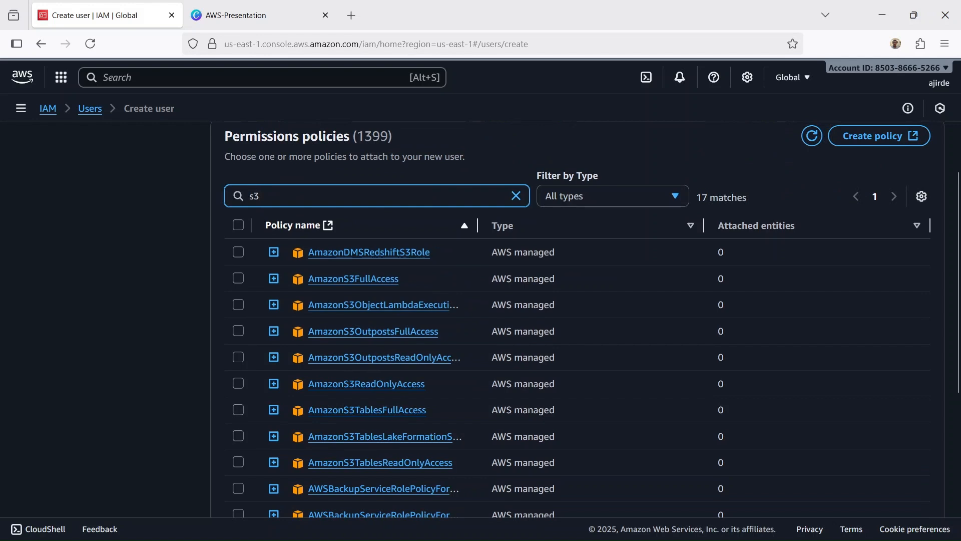
scroll(399, 253, down, 2)
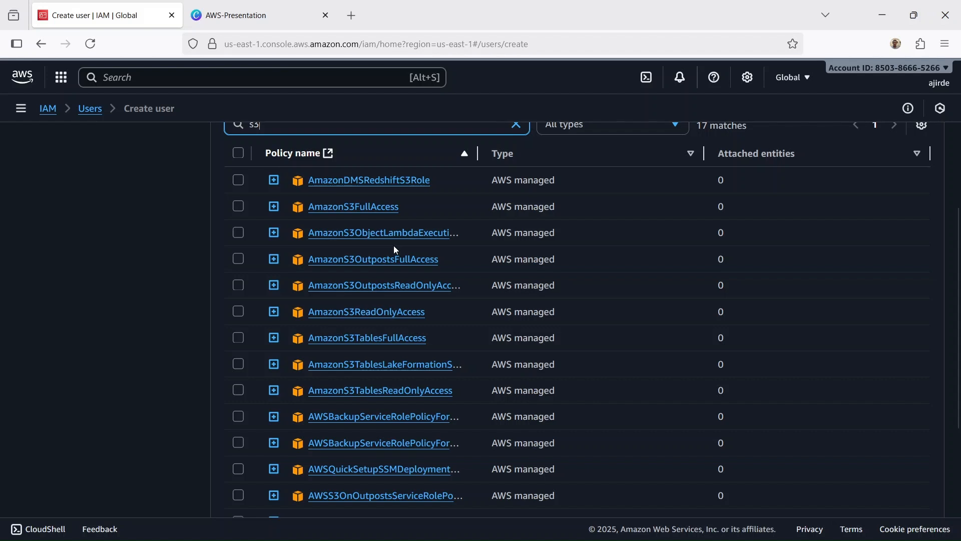
click(394, 312)
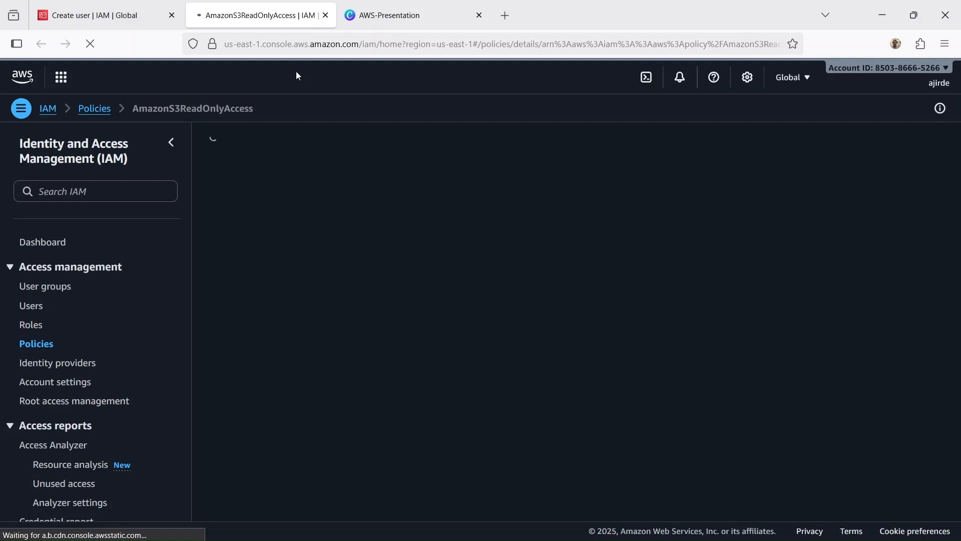
click(114, 5)
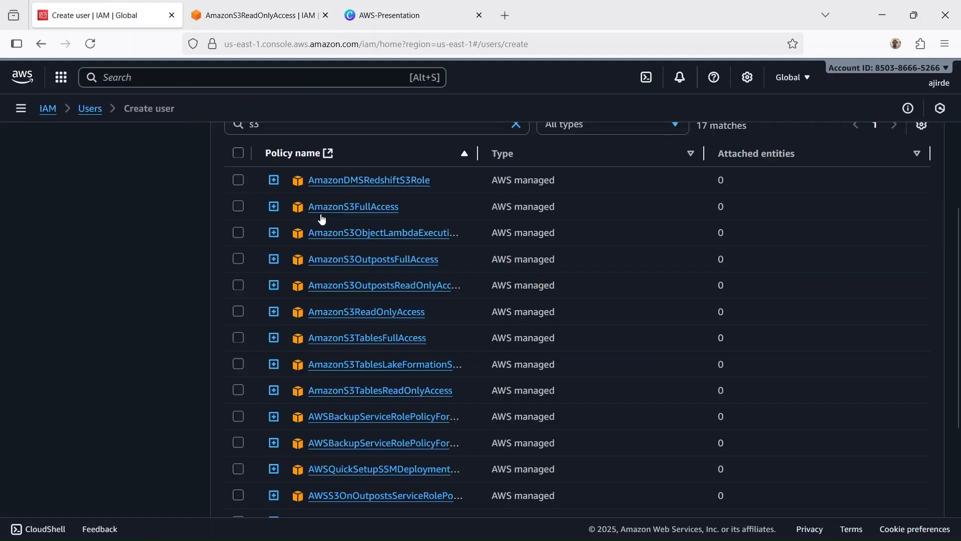
click(325, 15)
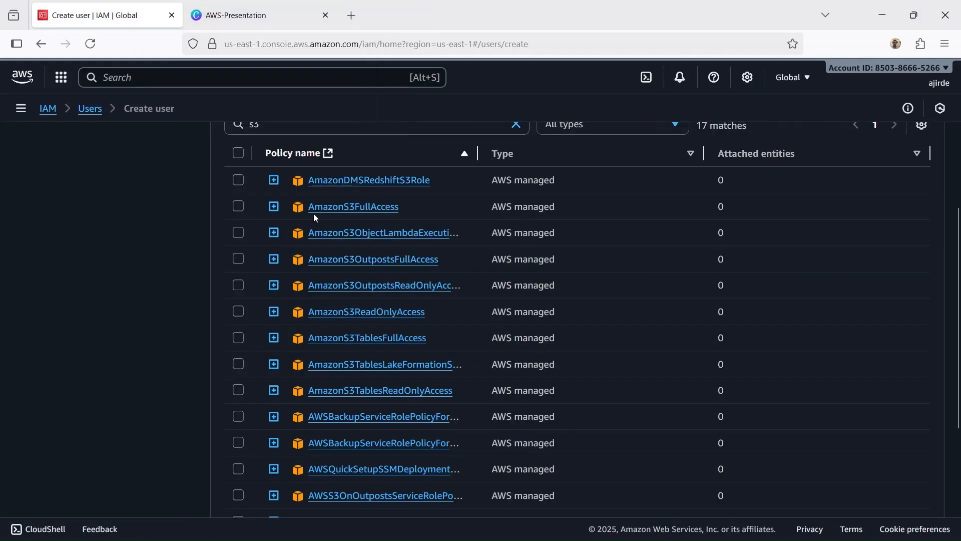
Step: Select the AmazonS3ReadOnlyAccess policy, leave the permissions boundary unset and proceed to the review
click(238, 312)
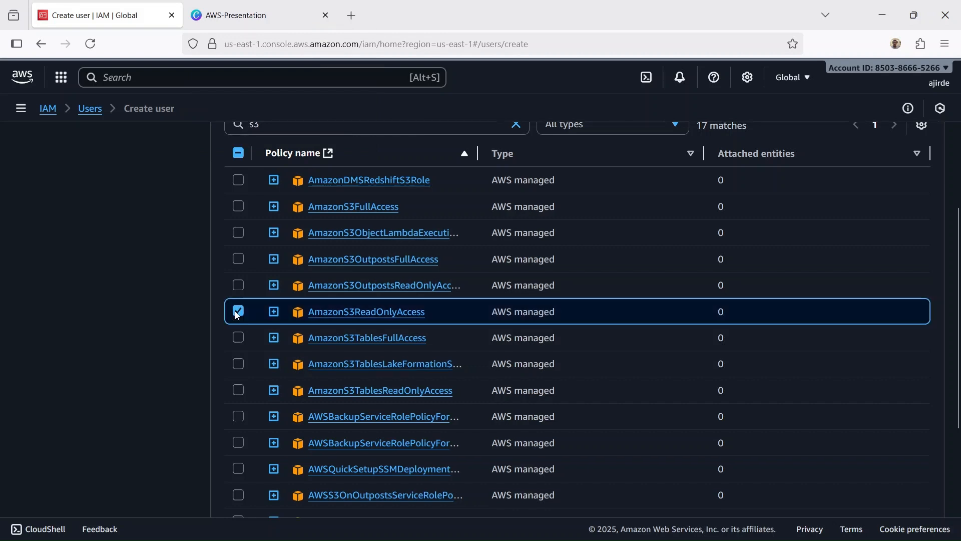
scroll(404, 176, up, 5)
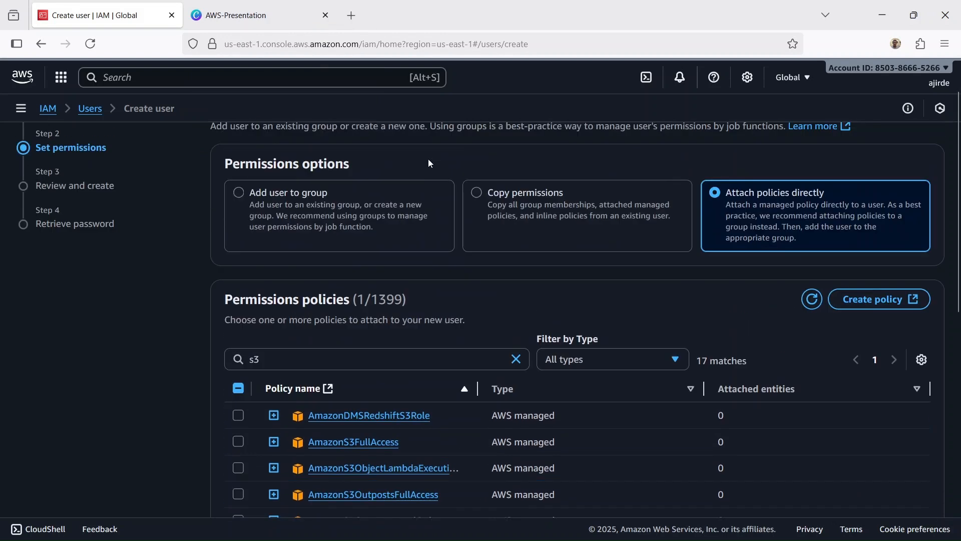
scroll(476, 200, down, 8)
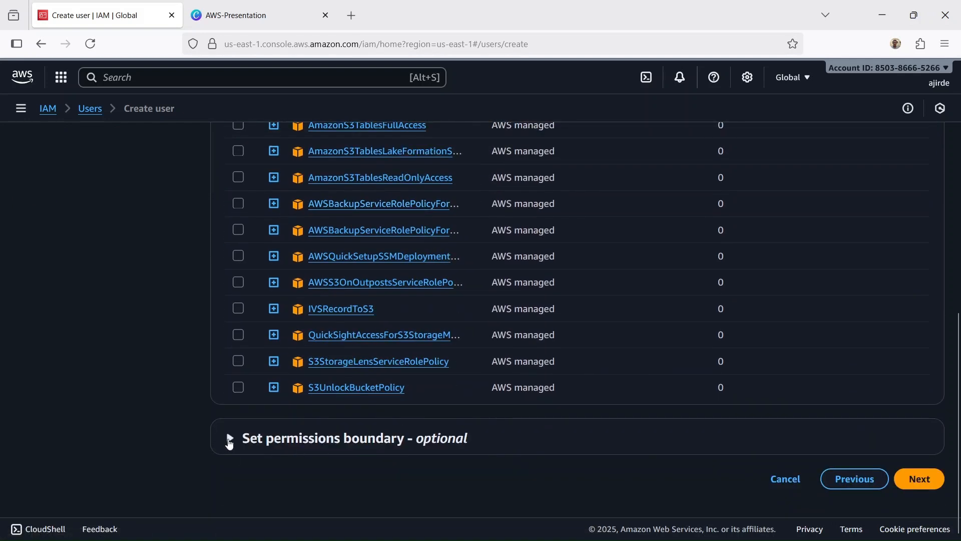
click(230, 439)
scroll(458, 232, down, 2)
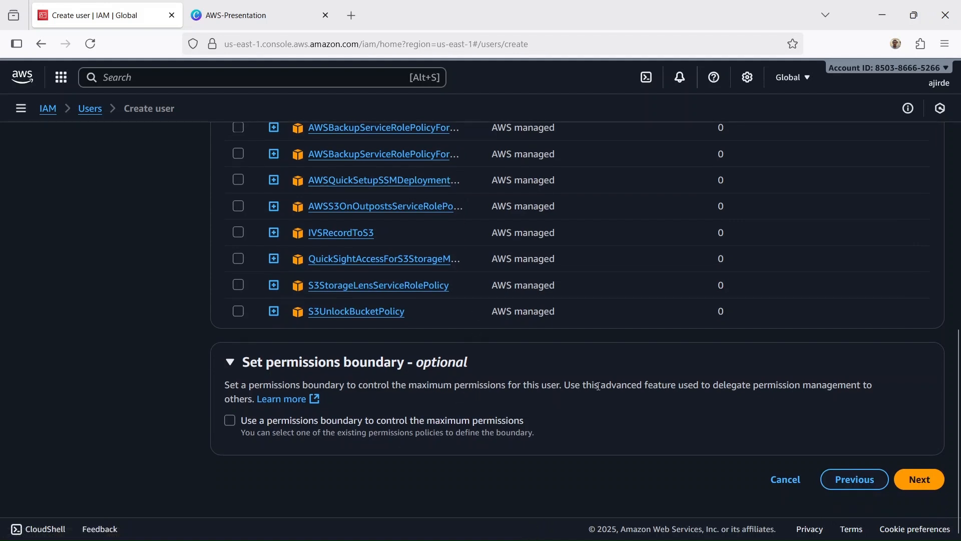
click(923, 481)
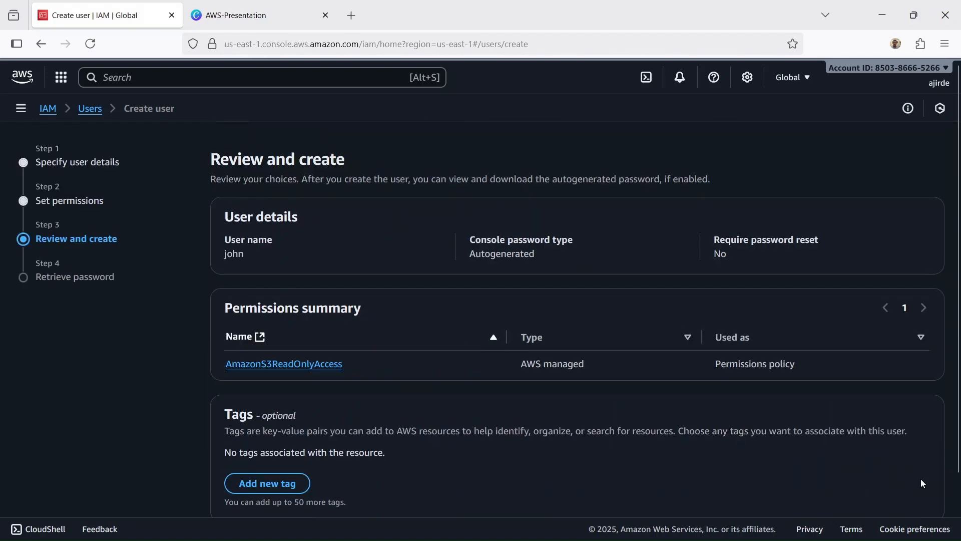
Step: Review the new user's details, permissions summary and optional tags
scroll(843, 144, down, 3)
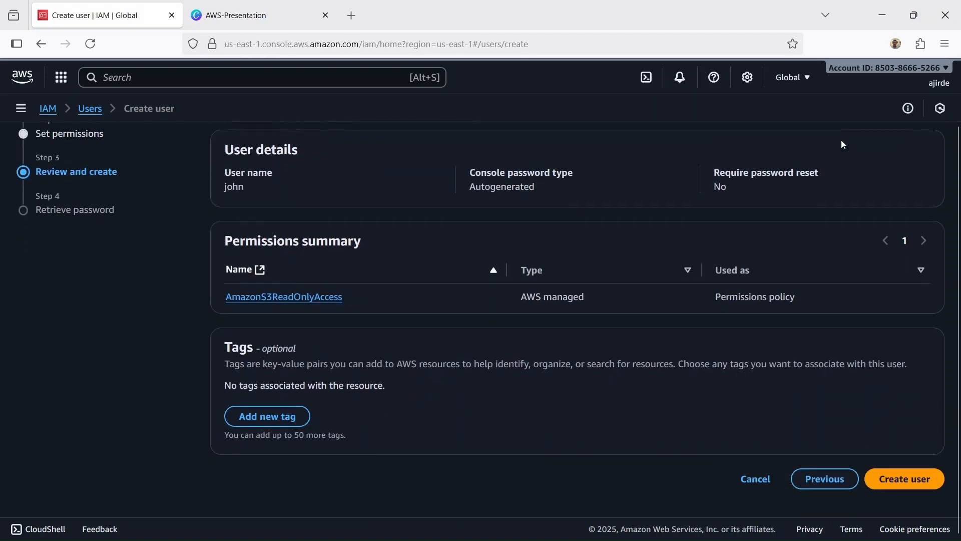
scroll(844, 145, up, 3)
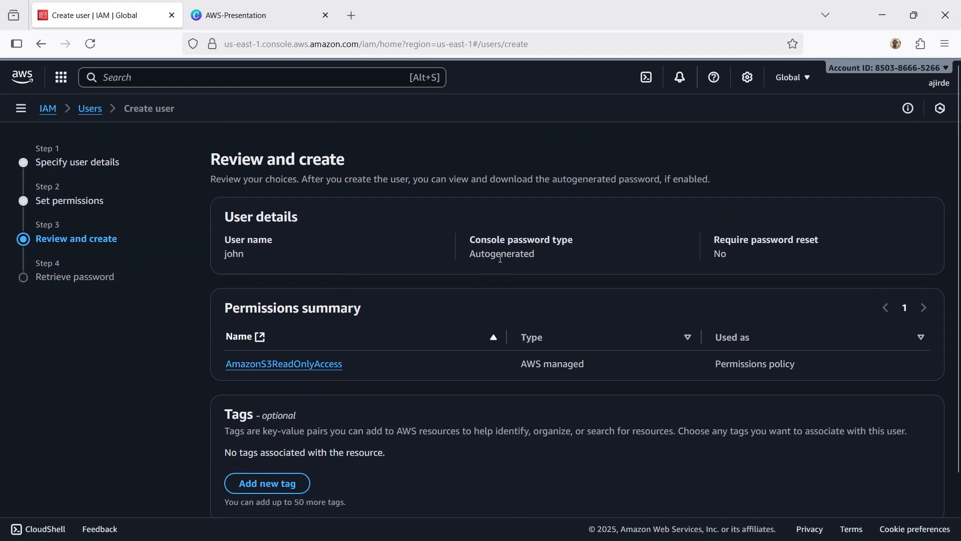
scroll(446, 225, down, 2)
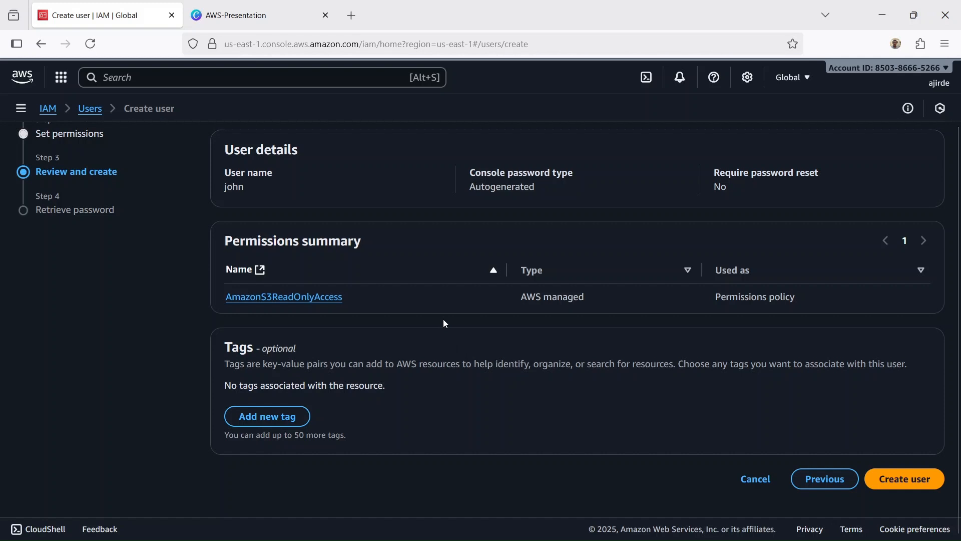
Step: Create the reviewed IAM user and copy its console sign-in URL
click(917, 481)
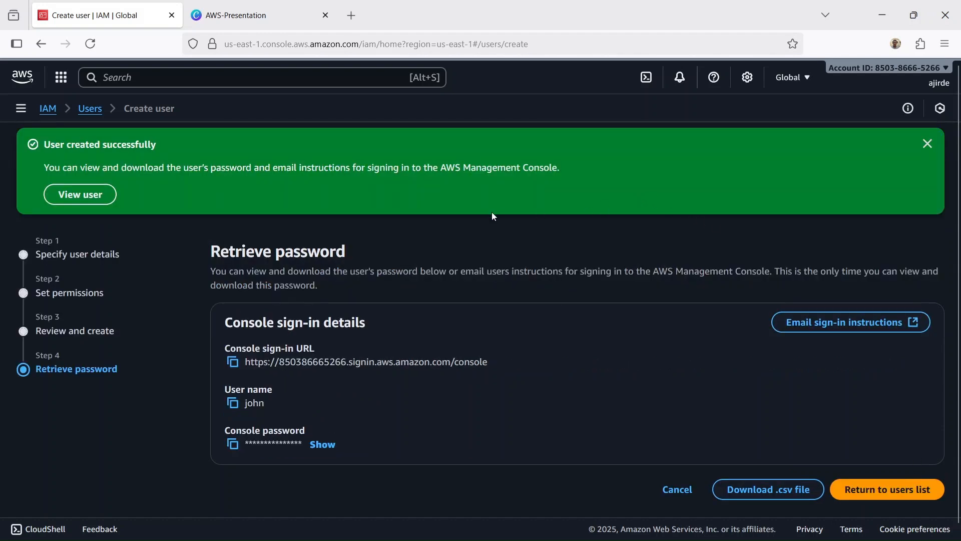
scroll(491, 212, down, 1)
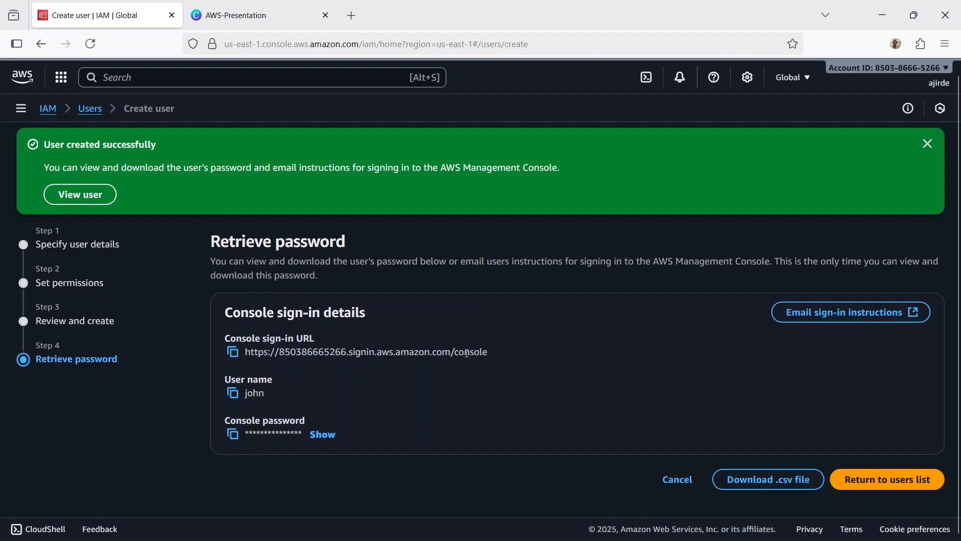
click(233, 353)
Step: Load the copied console sign-in URL in a private browser window and sign in with the prefilled IAM user credentials
key(ctrl+shift+p)
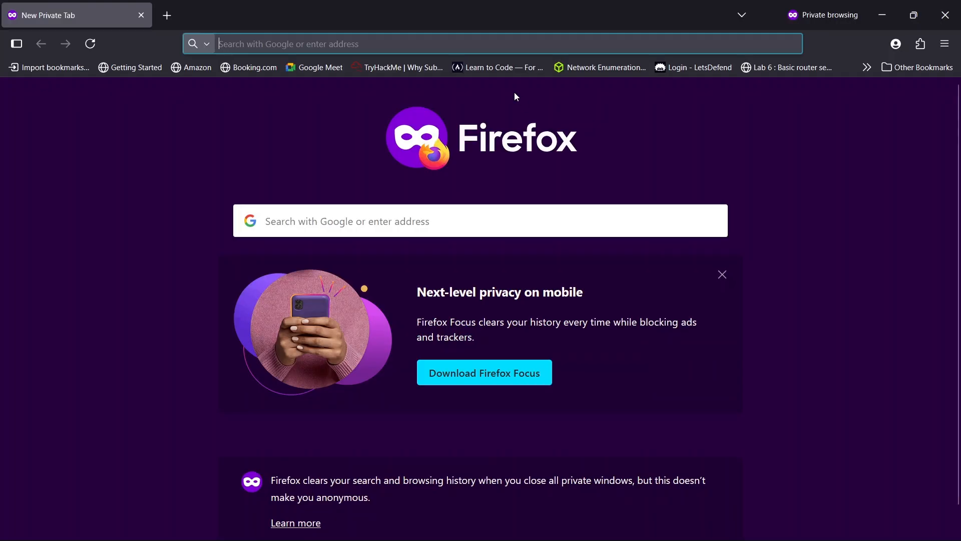
click(366, 42)
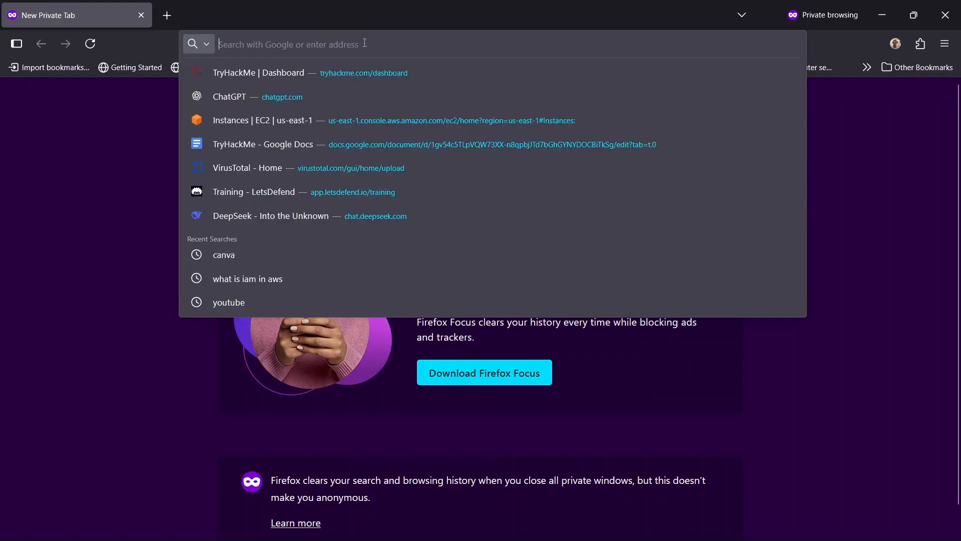
key(ctrl+v)
key(Return)
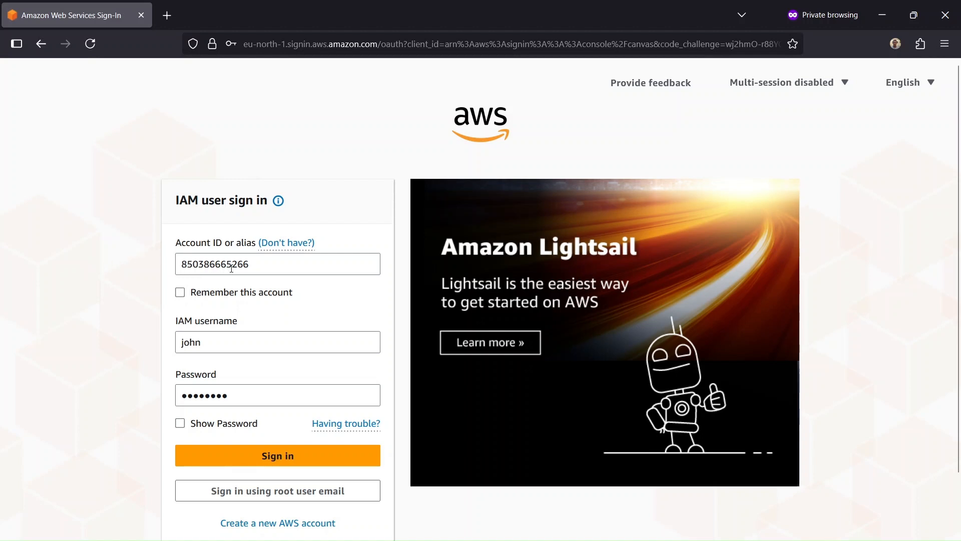
scroll(269, 268, down, 2)
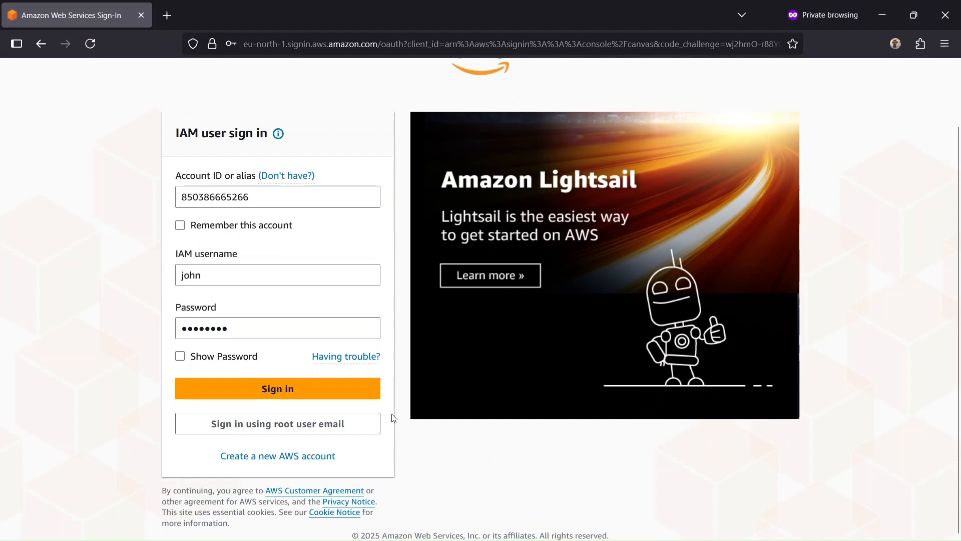
click(315, 392)
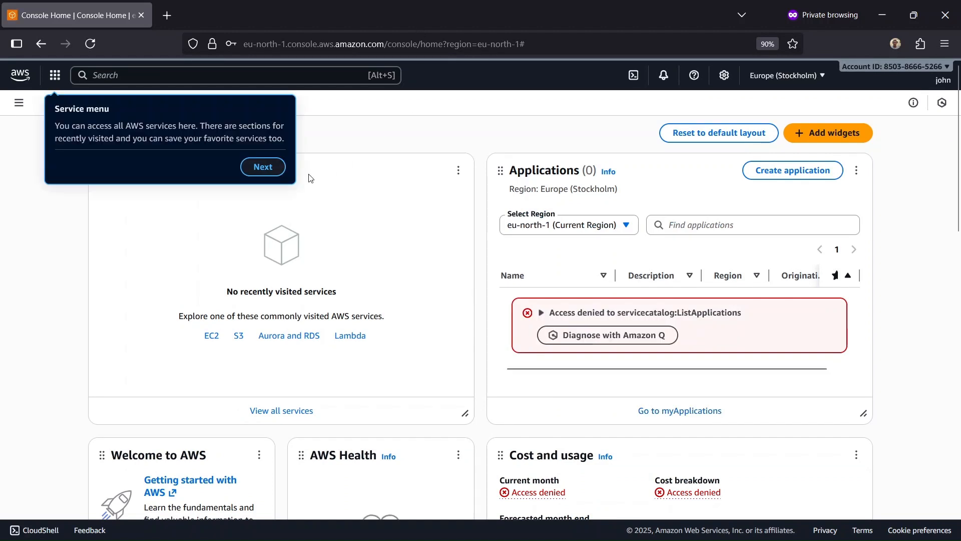
Step: Dismiss the introductory tour of the AWS console and close the stray private tab
click(275, 169)
click(305, 186)
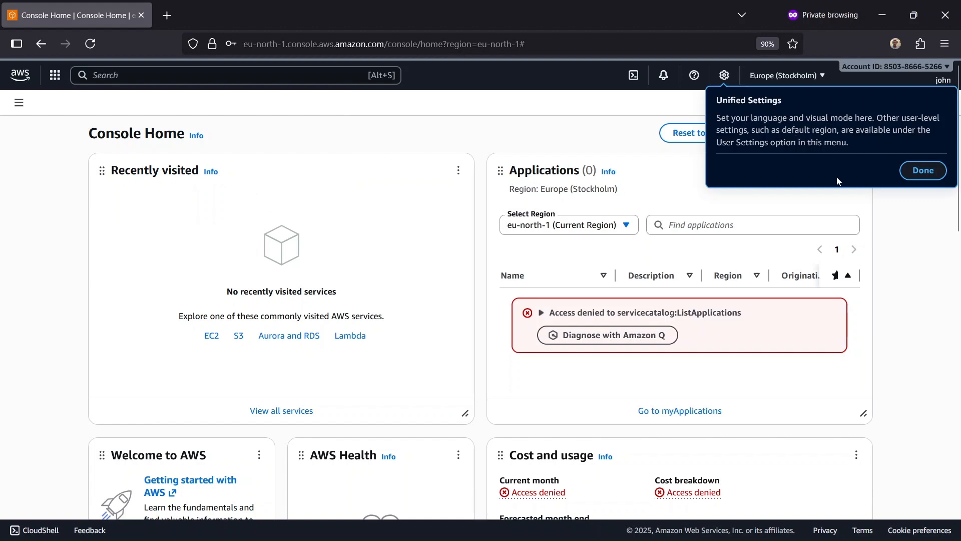
click(923, 171)
click(907, 176)
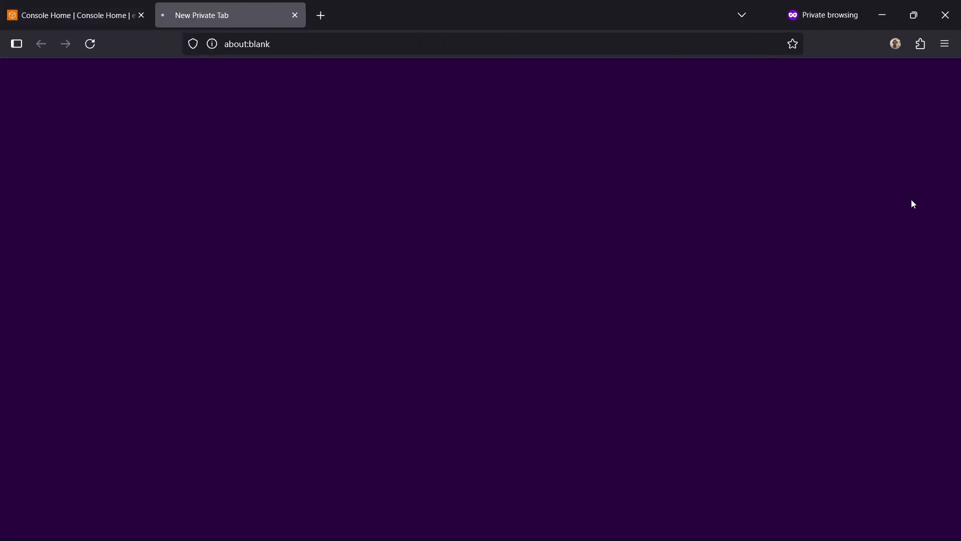
click(294, 15)
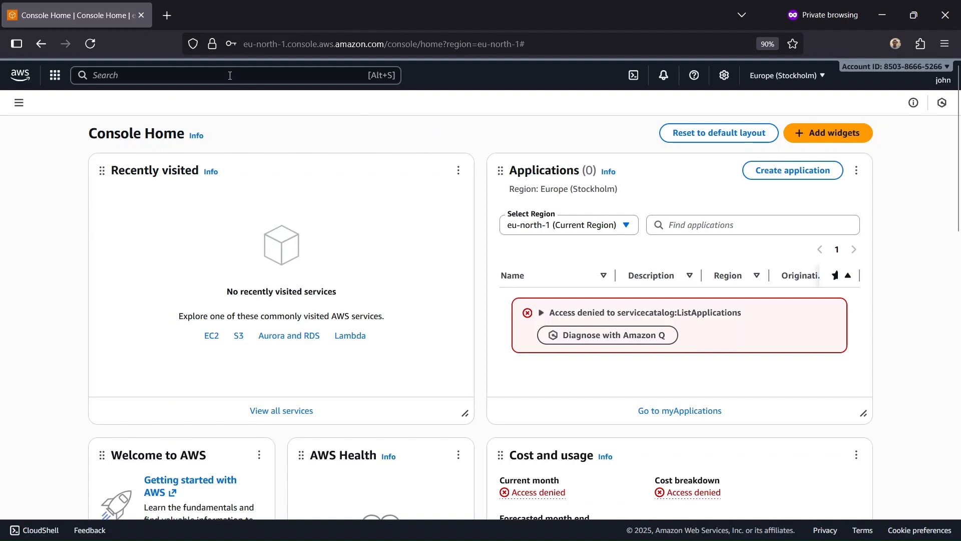
Step: Search the console for "s3", open the S3 service and start creating a bucket
click(230, 75)
text(s3)
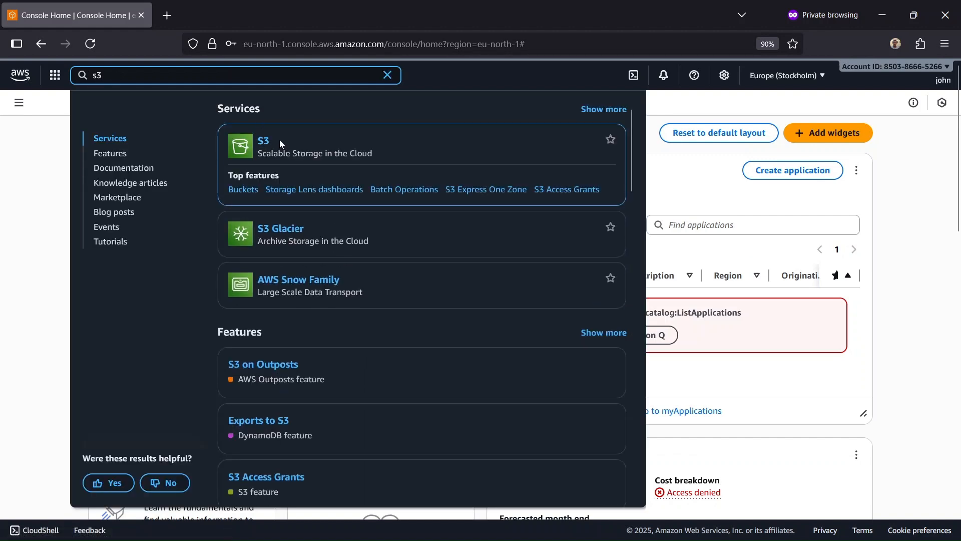
click(264, 141)
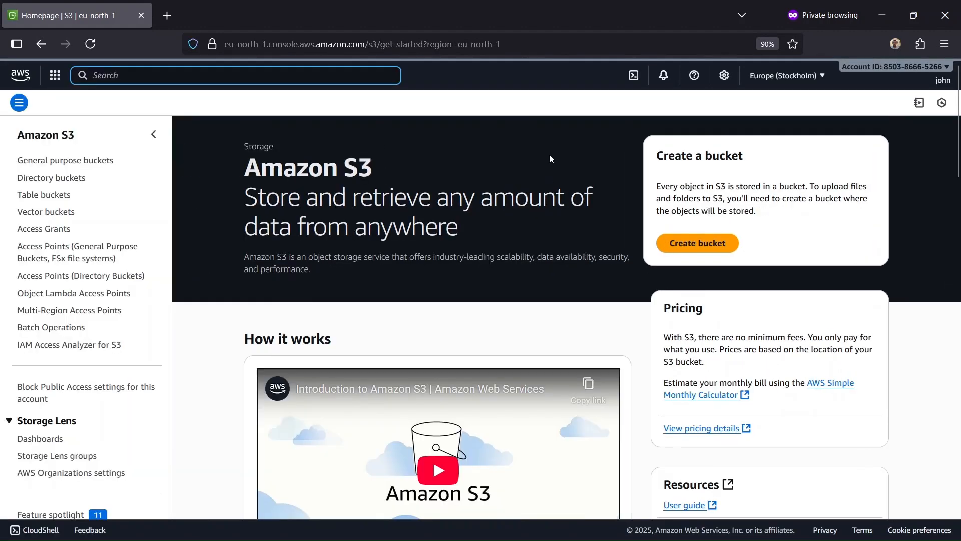
click(681, 249)
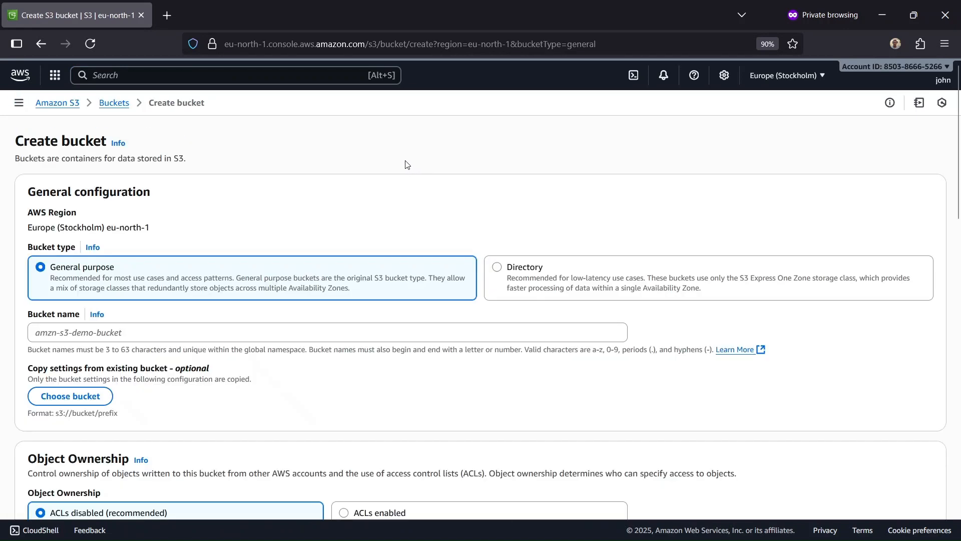
Step: Try to create a general purpose bucket named s3-gmaes with the default settings
scroll(370, 165, down, 3)
click(241, 208)
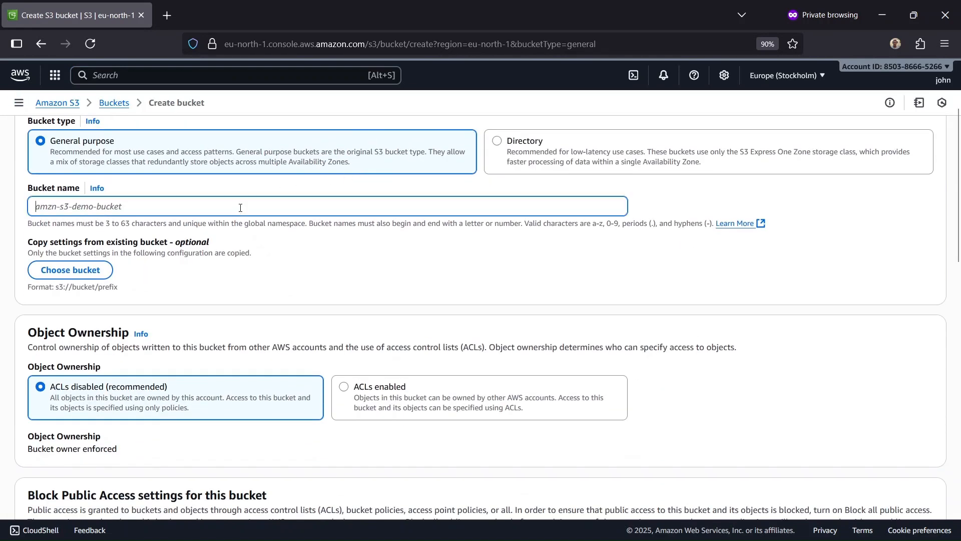
text(s3-gmaes)
scroll(359, 226, up, 3)
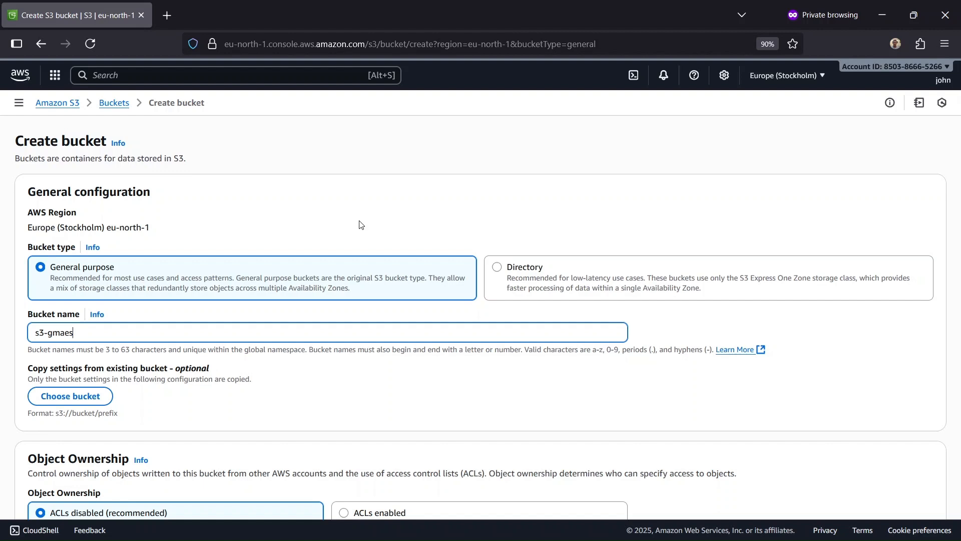
scroll(361, 223, down, 3)
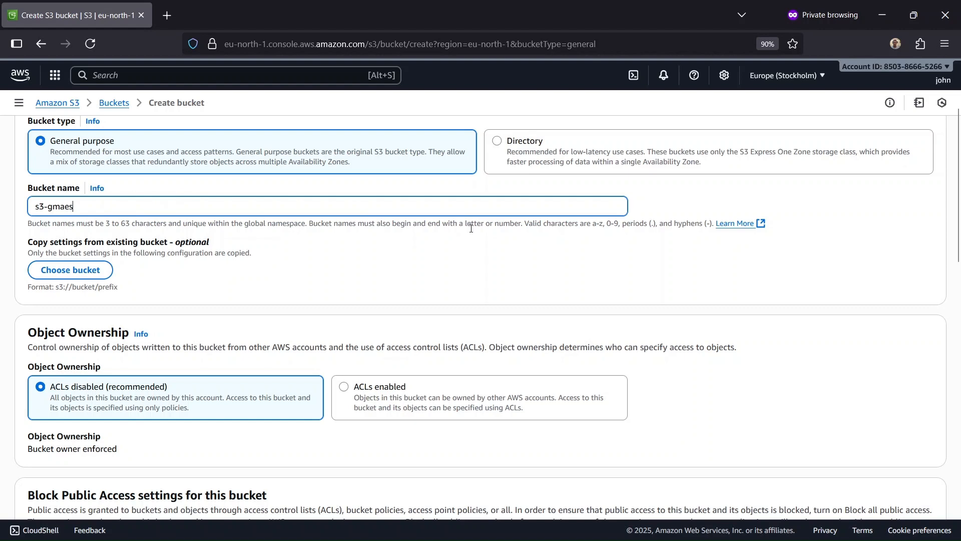
scroll(471, 236, down, 7)
scroll(468, 245, down, 10)
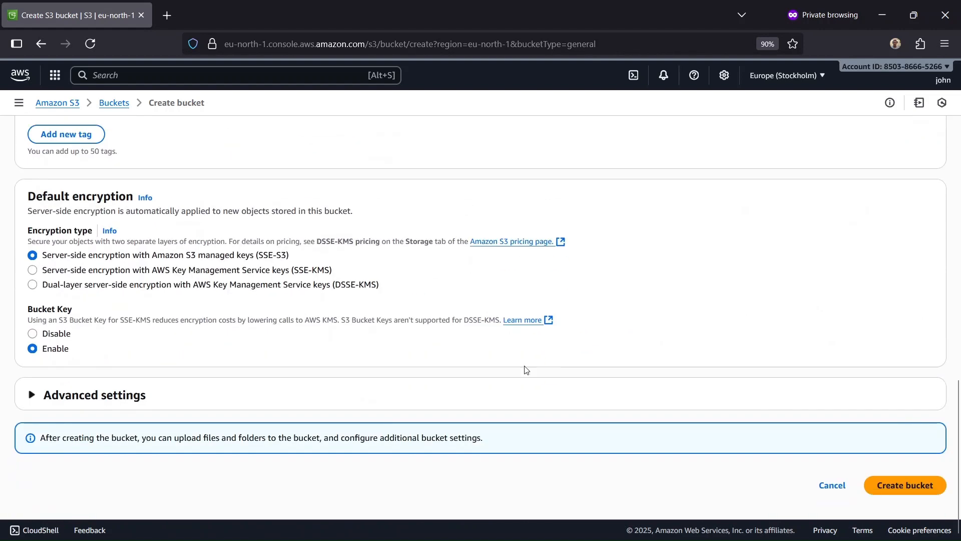
click(903, 489)
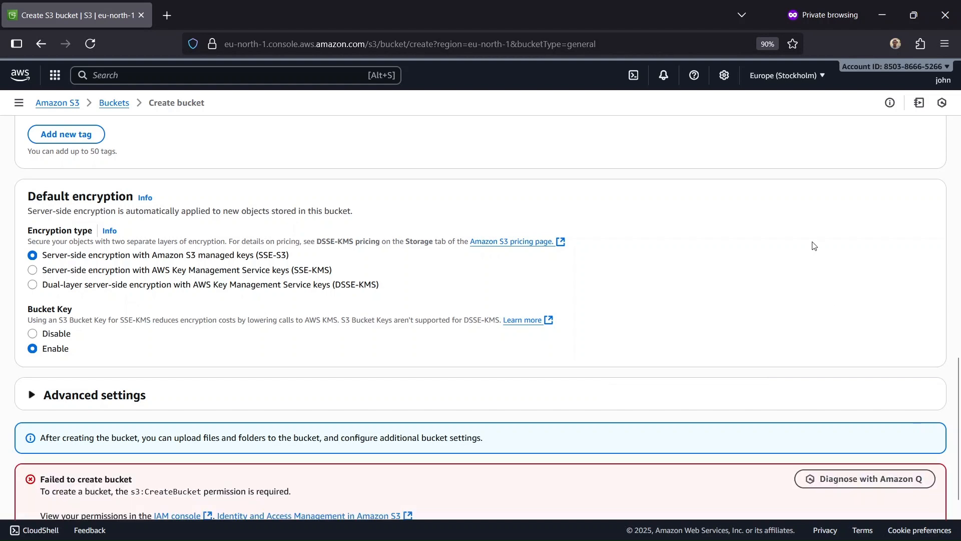
scroll(814, 246, down, 2)
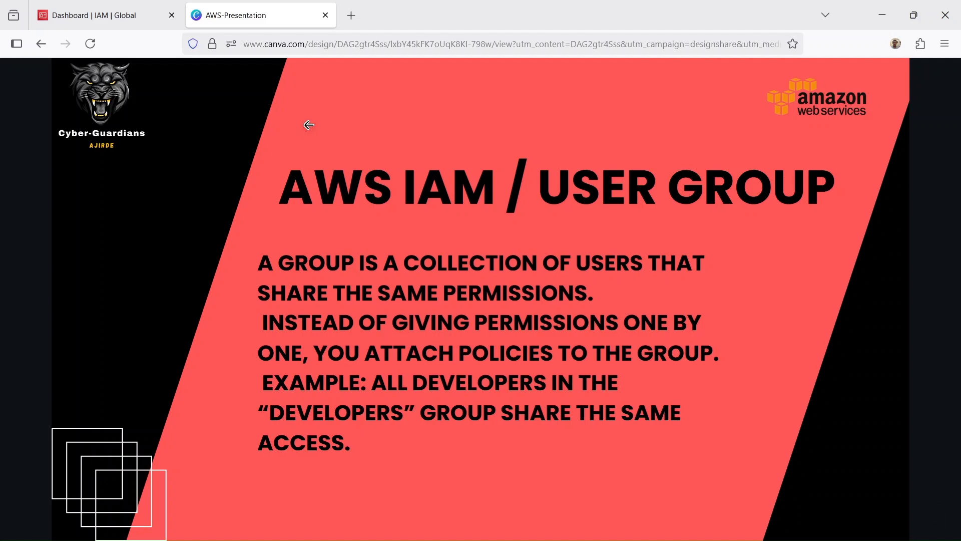
Step: Return to the administrator's IAM console and start a new user group named developers
click(100, 15)
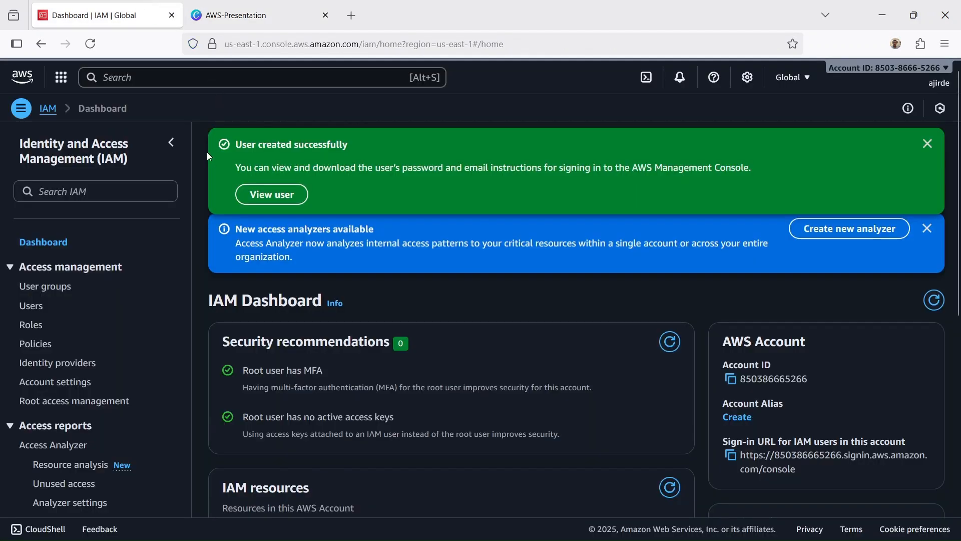
click(58, 287)
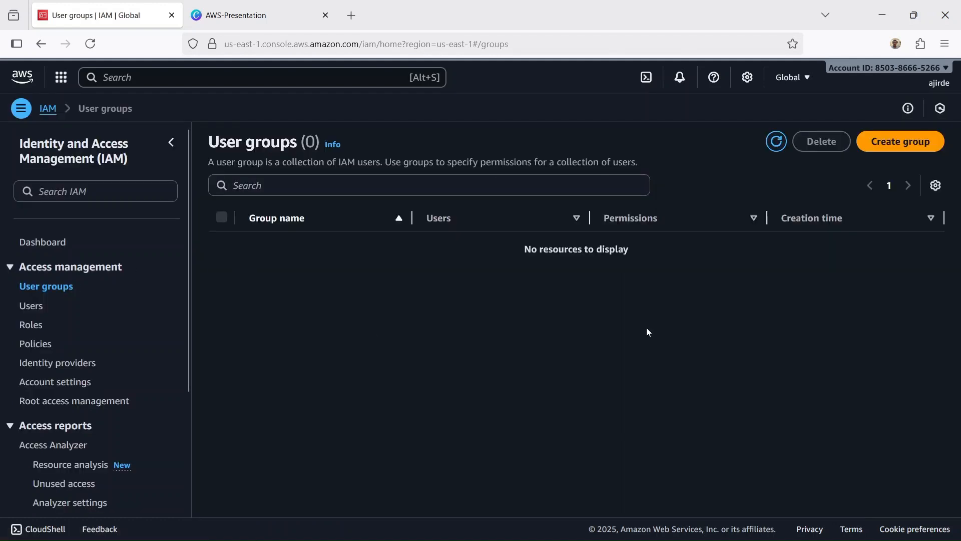
click(898, 140)
click(427, 241)
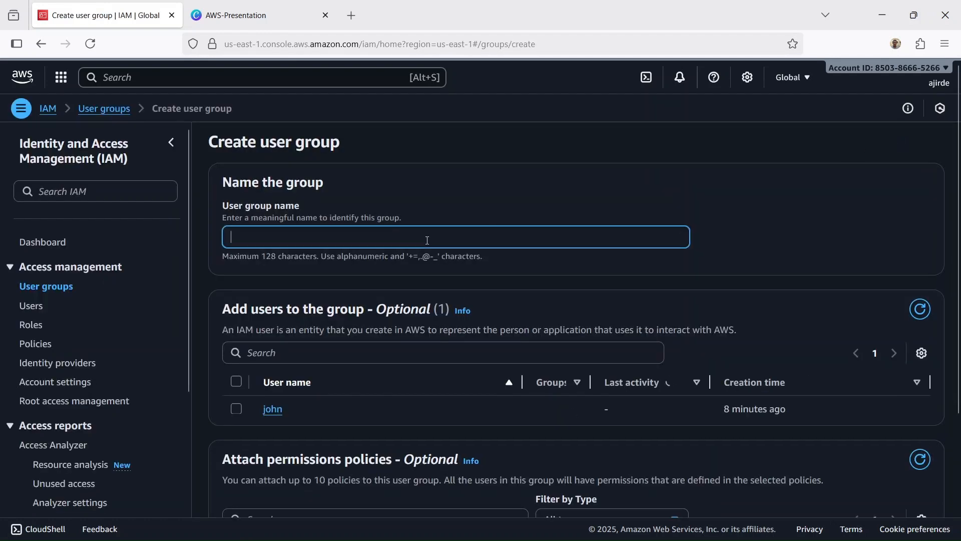
text(de)
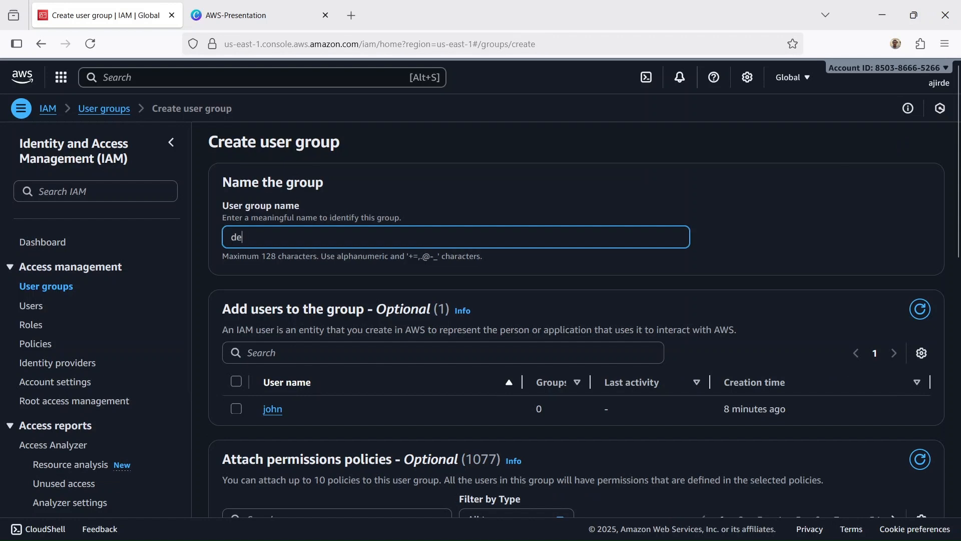
text(velopers)
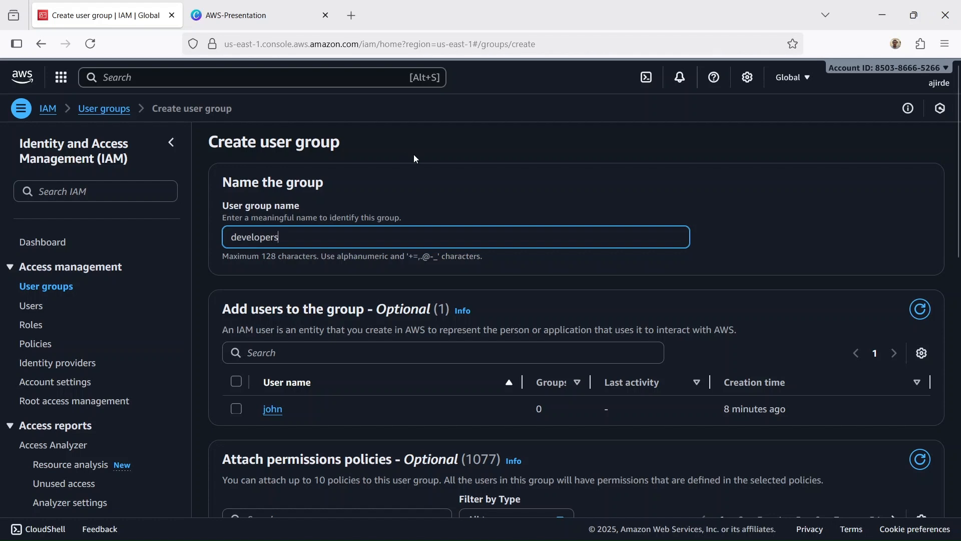
Step: Filter the group's permissions policies by "s3", widen the policy name column and select AmazonS3FullAccess
scroll(433, 179, down, 2)
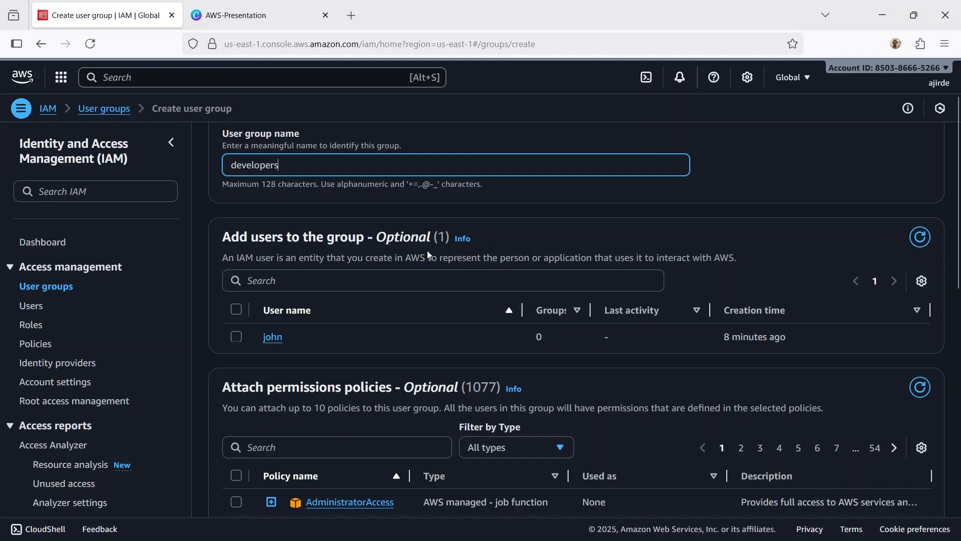
scroll(428, 251, down, 5)
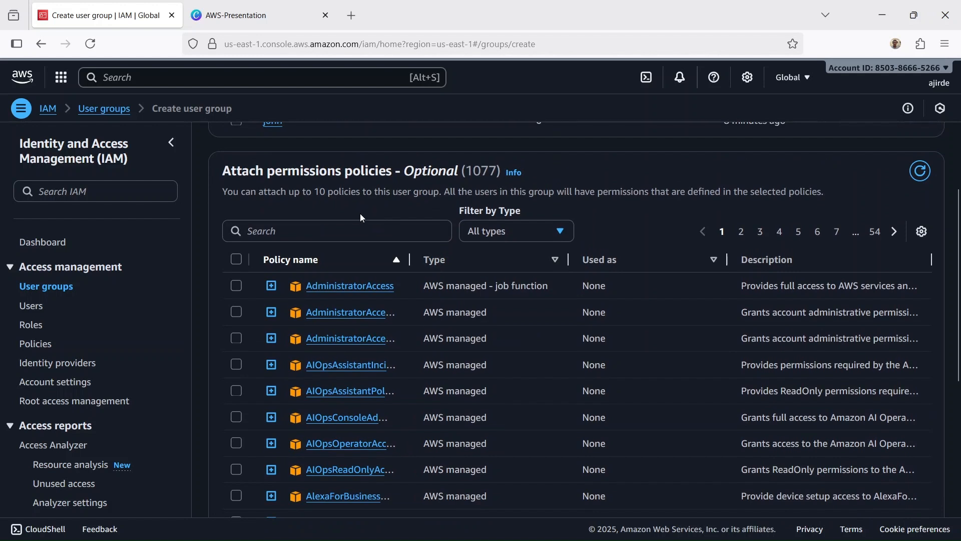
click(360, 229)
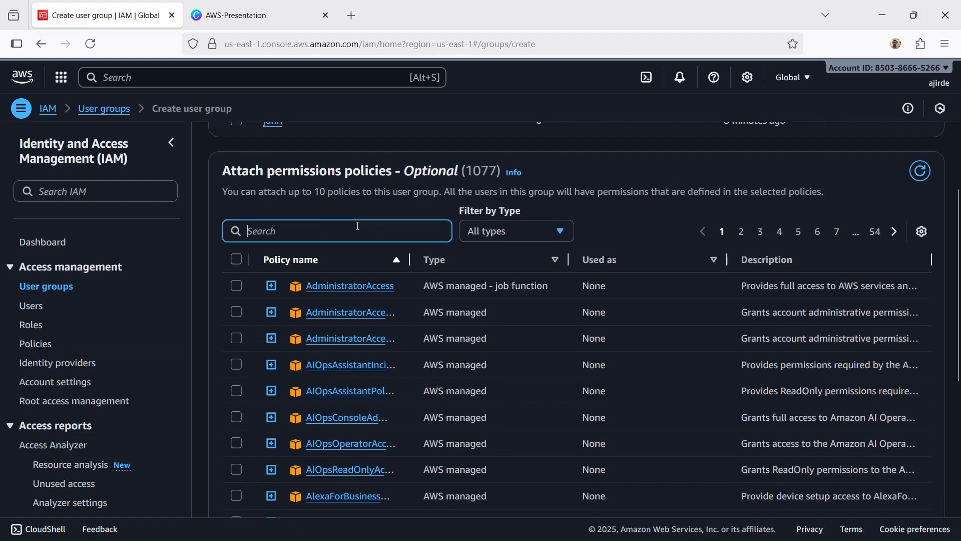
text(s3)
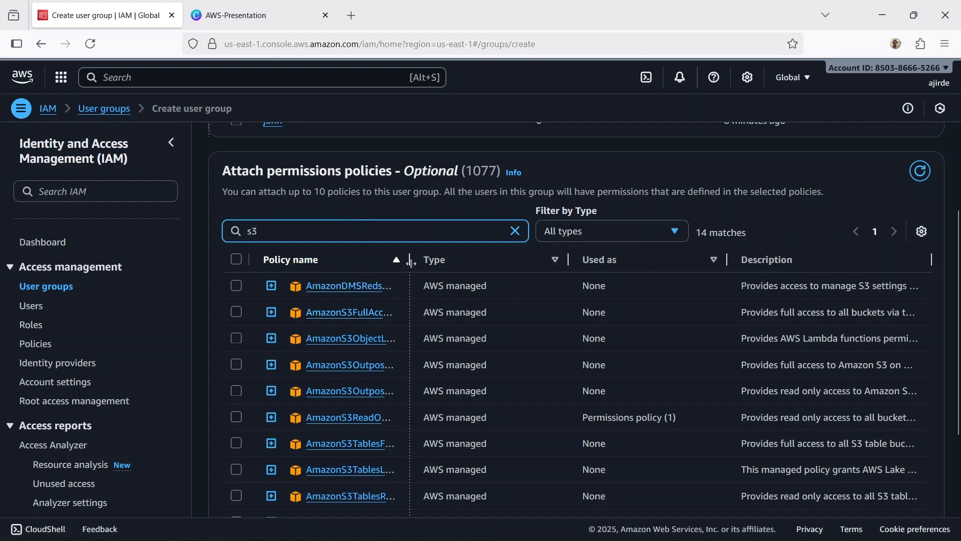
drag(411, 261, 503, 261)
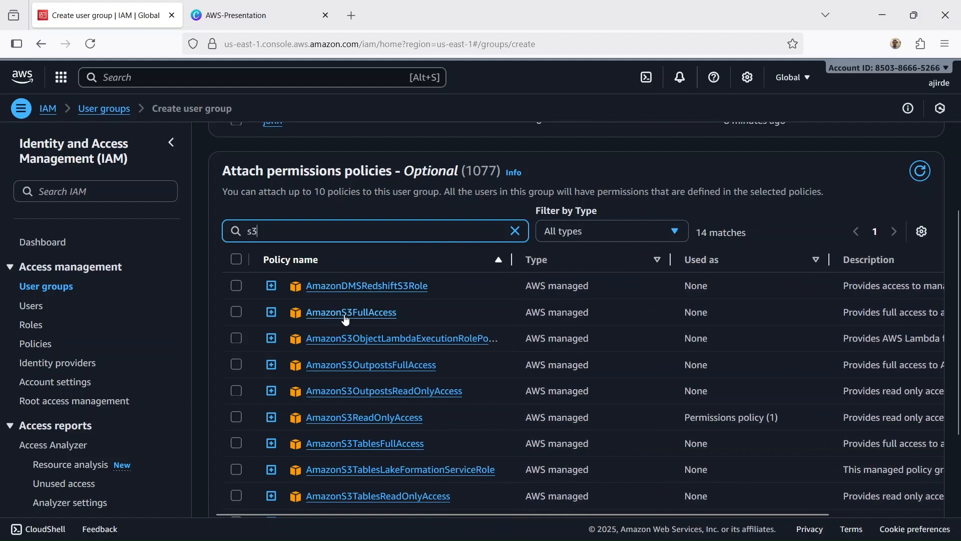
click(237, 313)
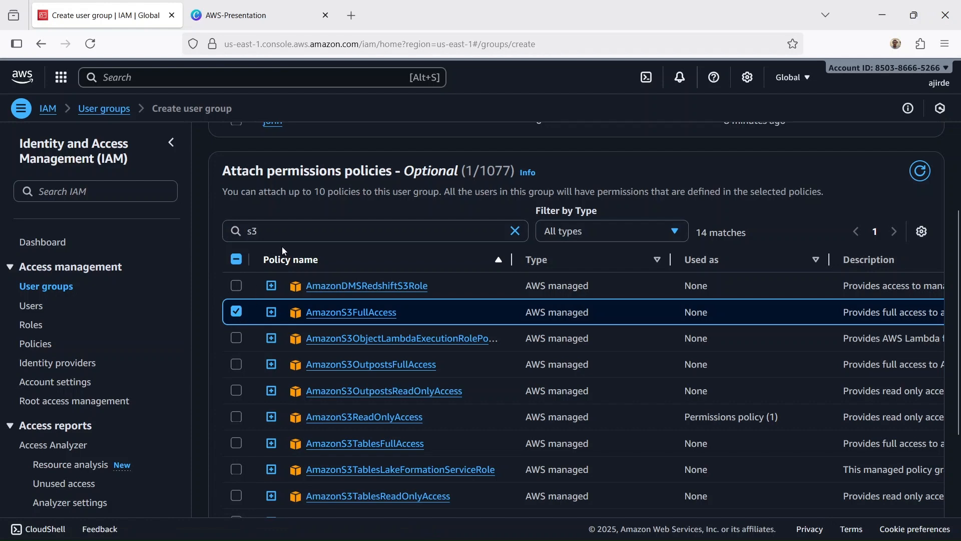
Step: Filter the permissions policies by "ec2" and add AmazonEC2FullAccess to the group's selection
click(285, 232)
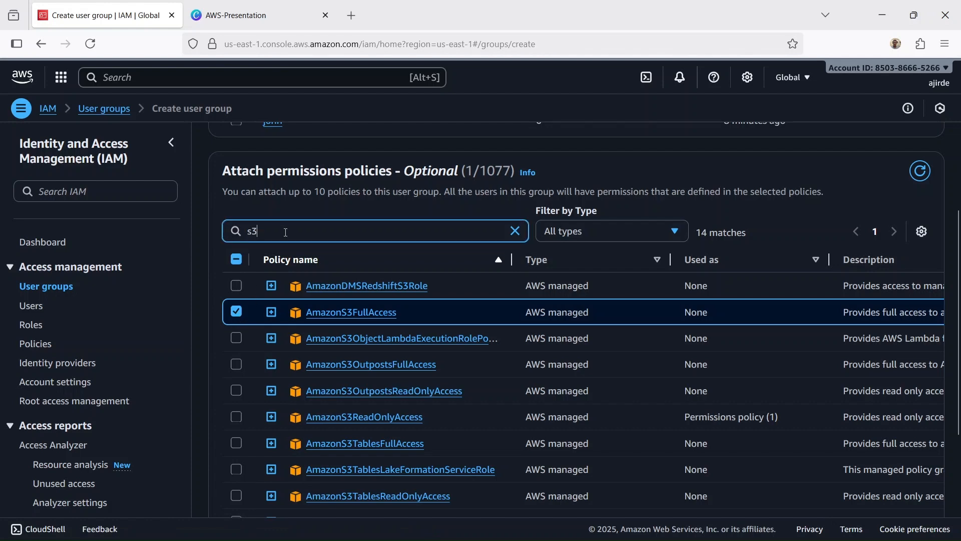
key(BackSpace)
key(BackSpace)
text(ec2)
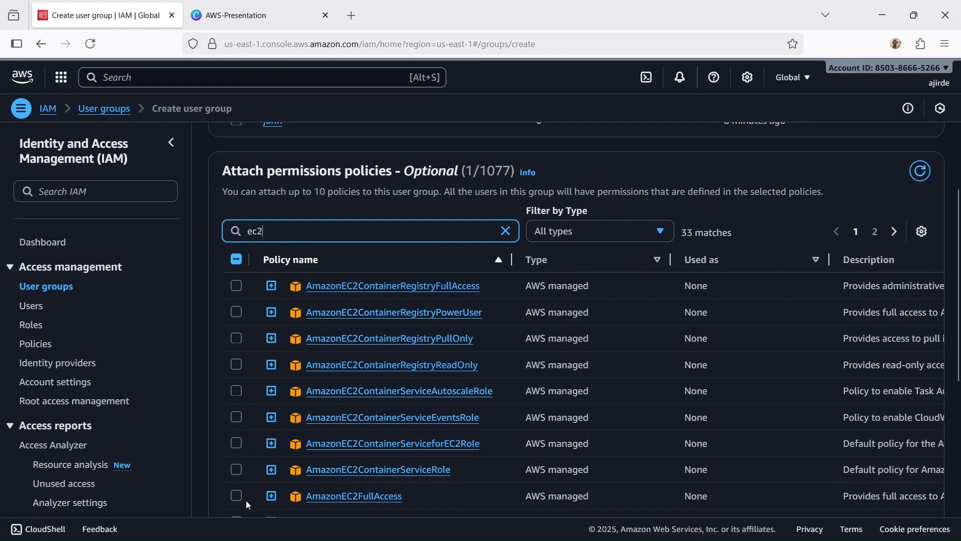
click(232, 493)
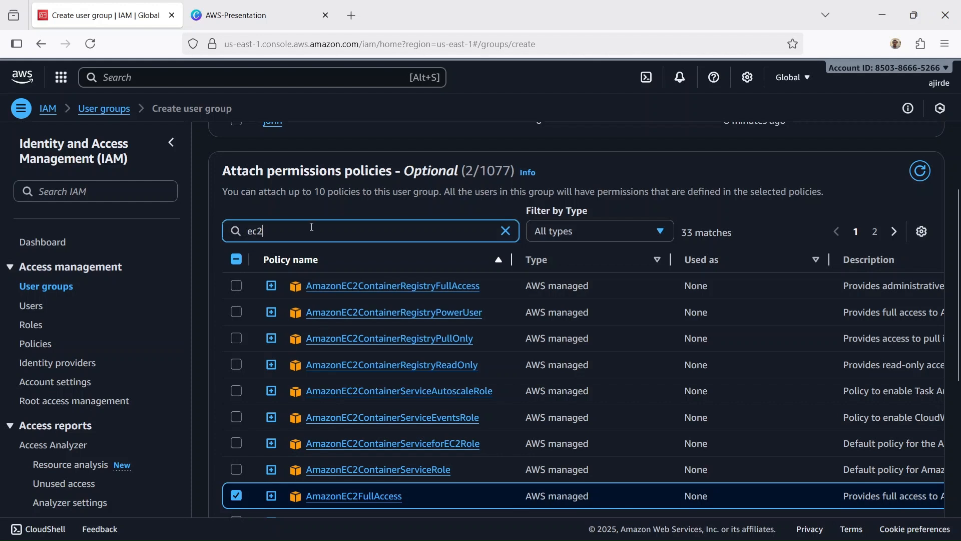
Step: Filter the permissions policies by "lam" and add AWSLambda_FullAccess to the group's selection
double_click(311, 227)
key(Right)
key(ctrl+a)
text(lam)
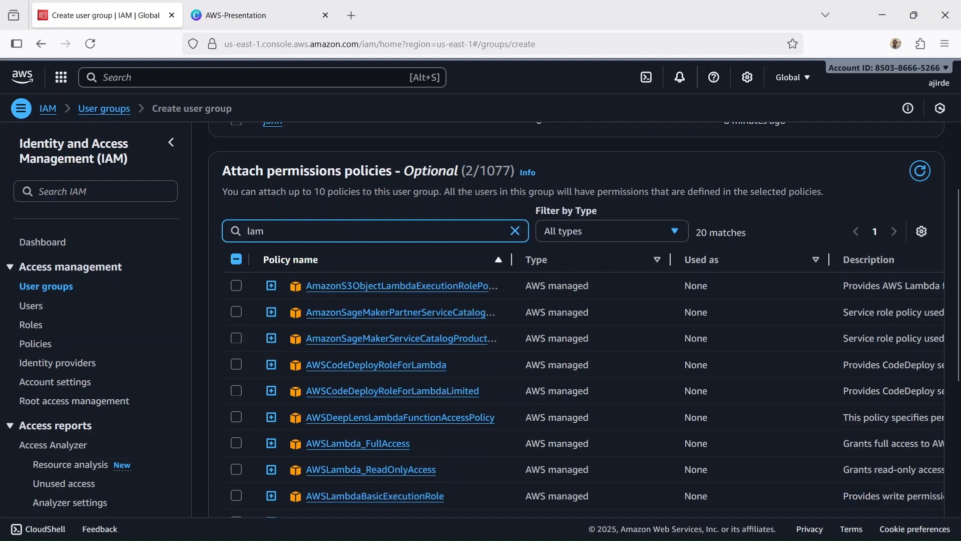
click(236, 443)
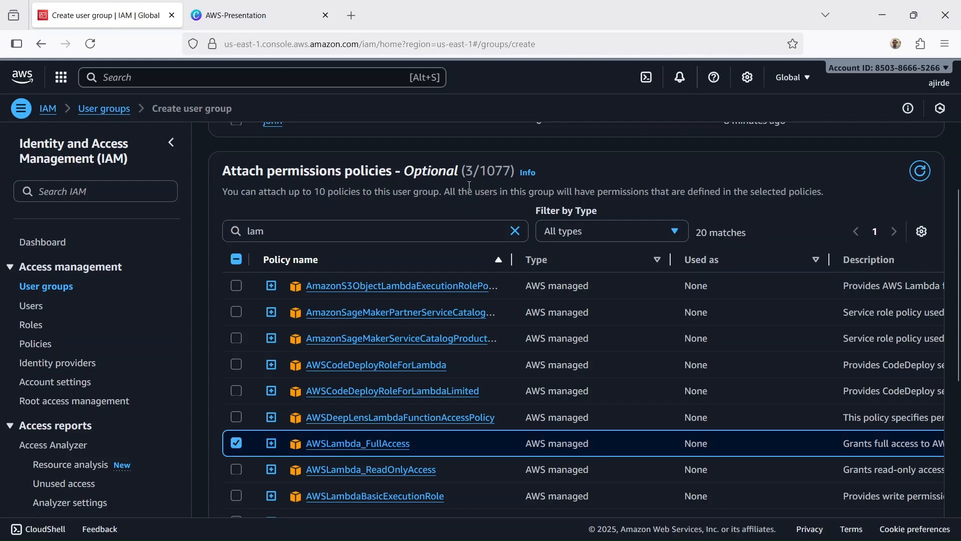
Step: Create the developers user group with the three selected full-access policies
scroll(490, 183, down, 4)
scroll(490, 184, down, 3)
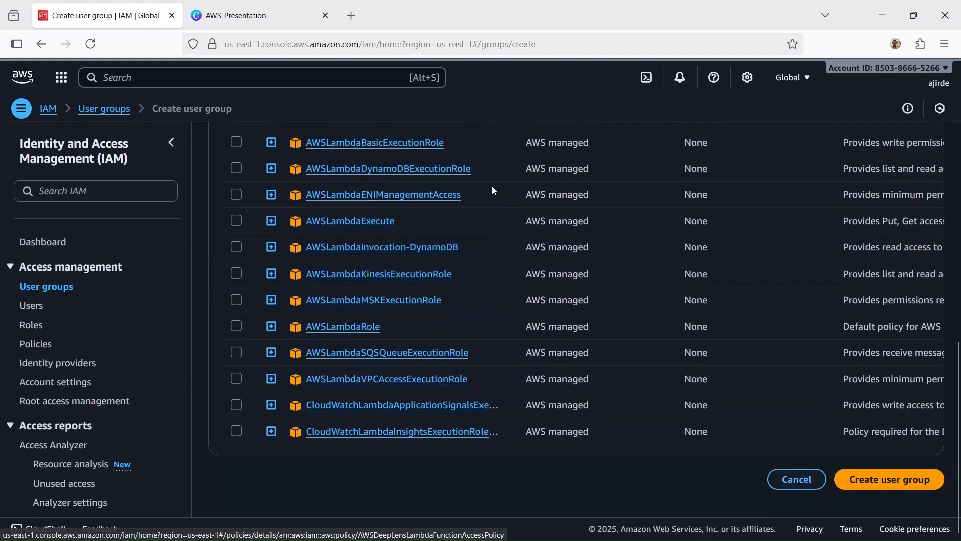
click(929, 482)
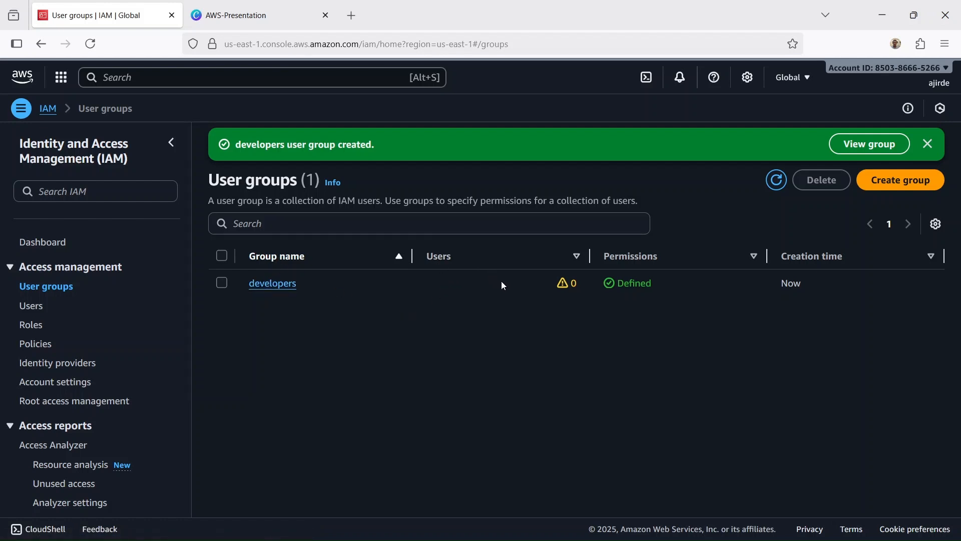
Step: Open the developers group and review the permissions policies attached to it
click(283, 285)
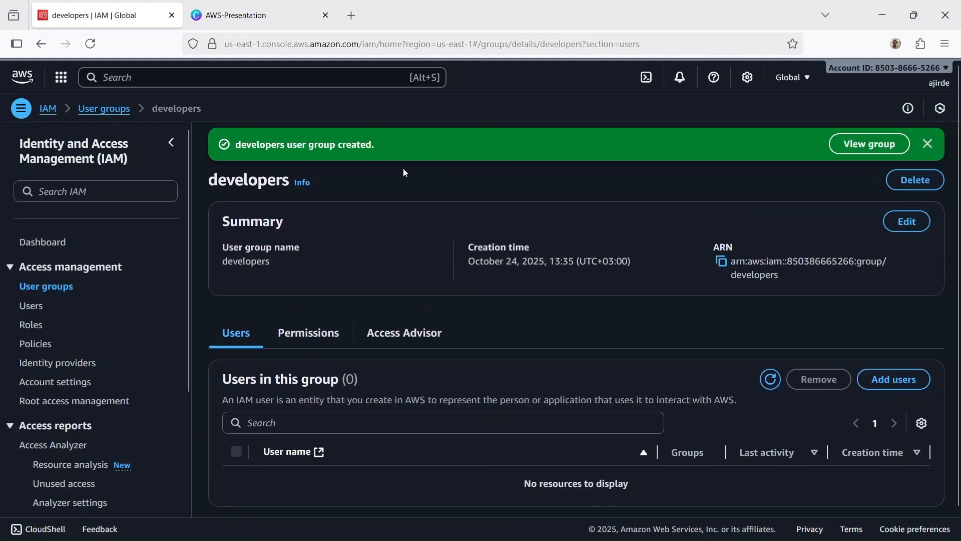
scroll(408, 169, down, 1)
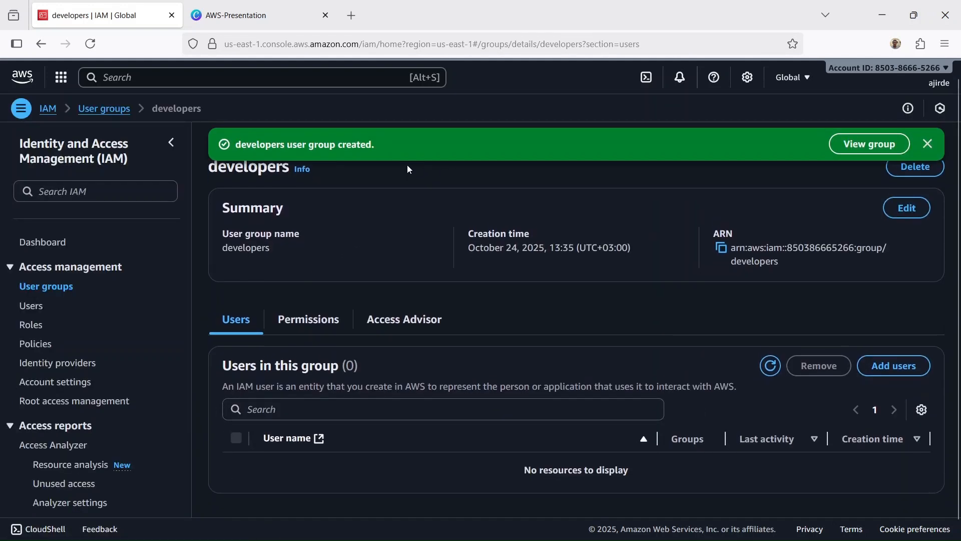
click(325, 303)
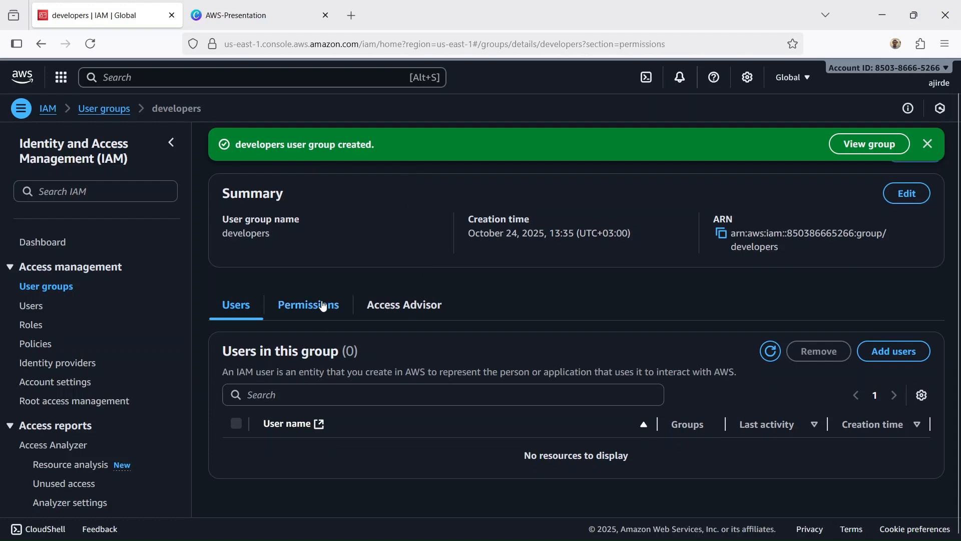
scroll(450, 259, down, 2)
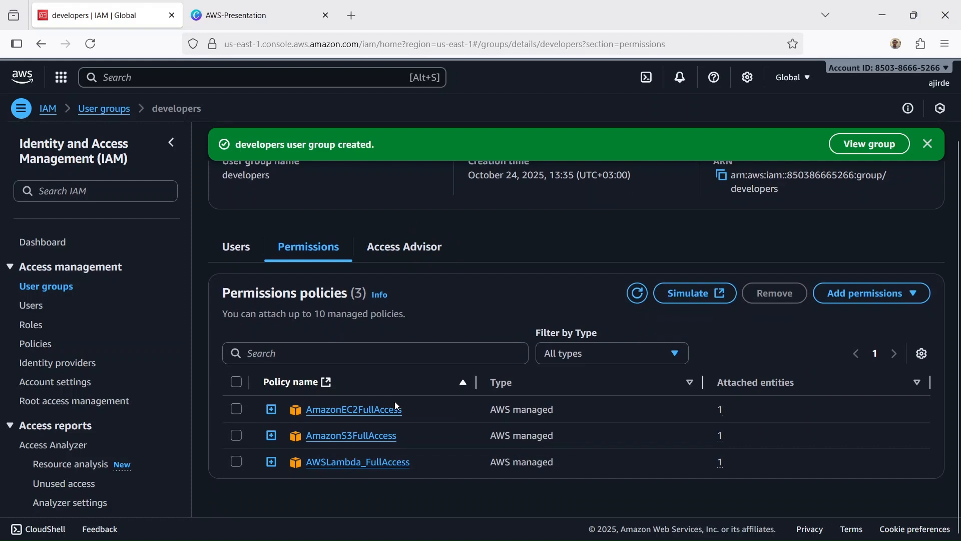
Step: Add the account's existing IAM user to the developers group
click(236, 248)
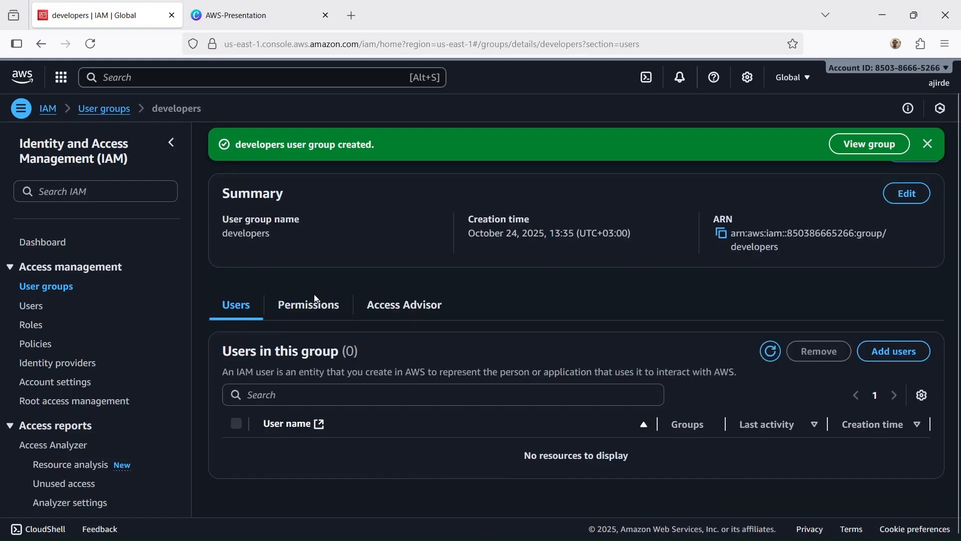
click(902, 353)
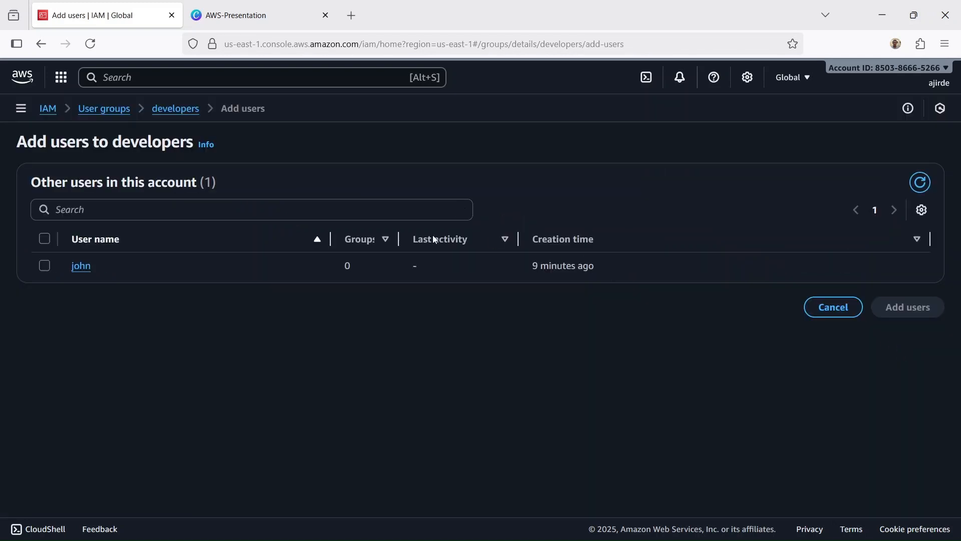
click(45, 266)
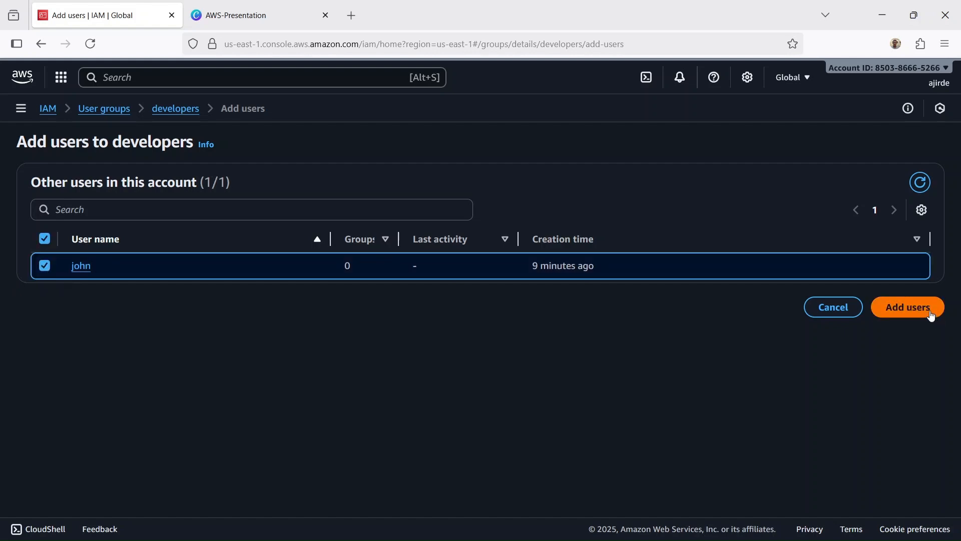
click(909, 308)
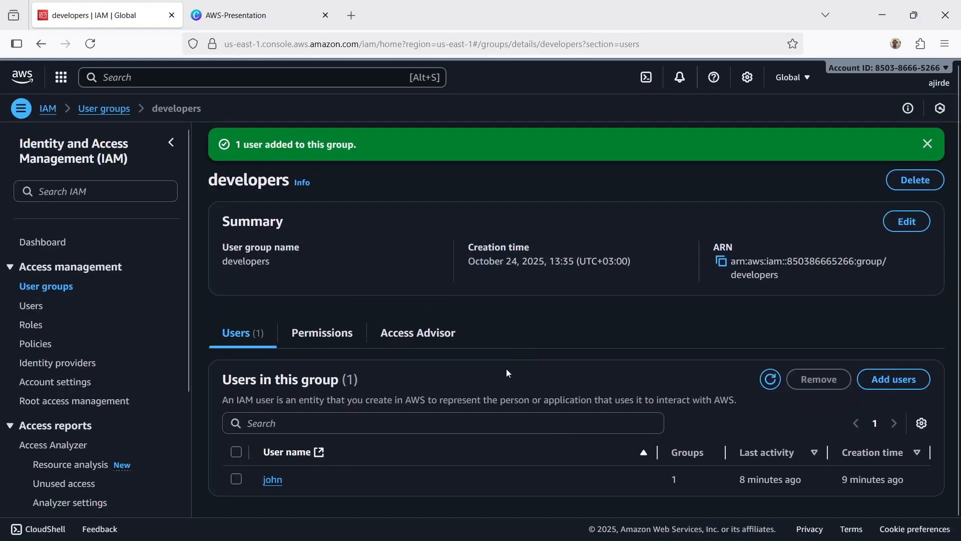
Step: Check the group's member list and the policies its new member inherits
scroll(507, 373, down, 1)
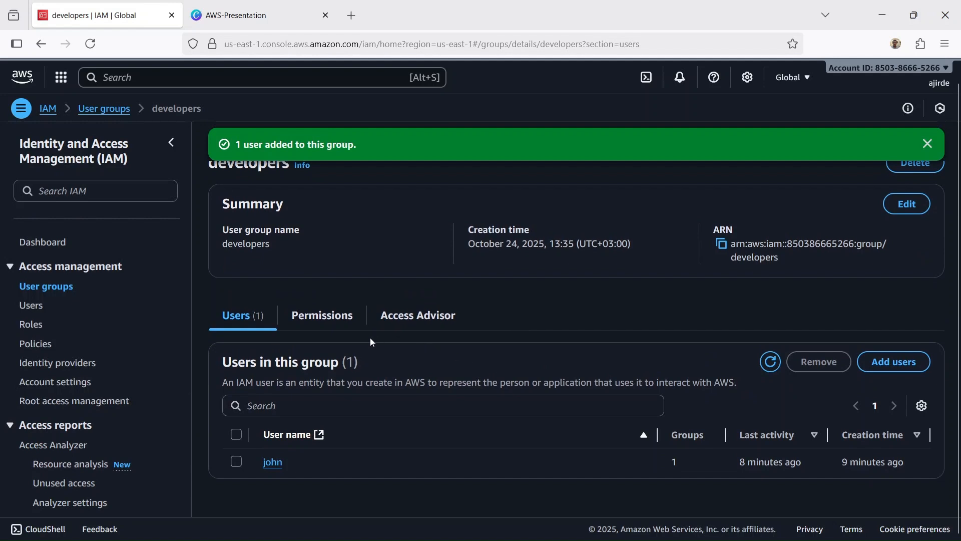
click(345, 320)
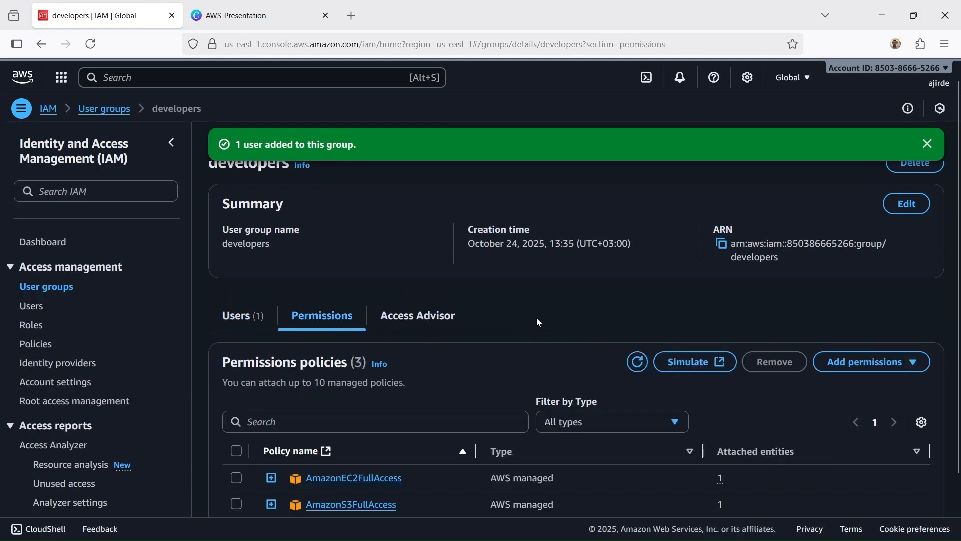
scroll(539, 322, down, 3)
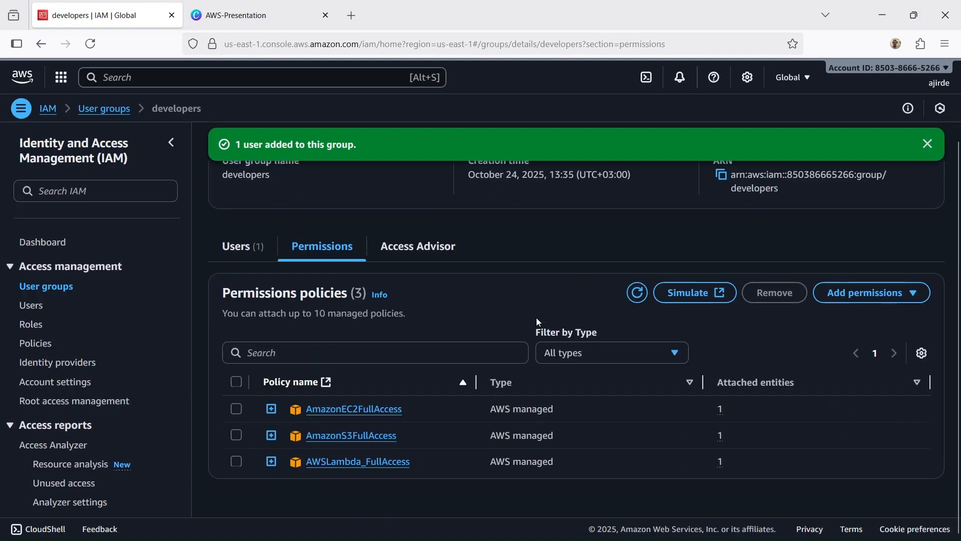
scroll(511, 329, up, 4)
Step: View the IAM role slide in the Canva presentation, return to the IAM console and start creating a new role
click(259, 5)
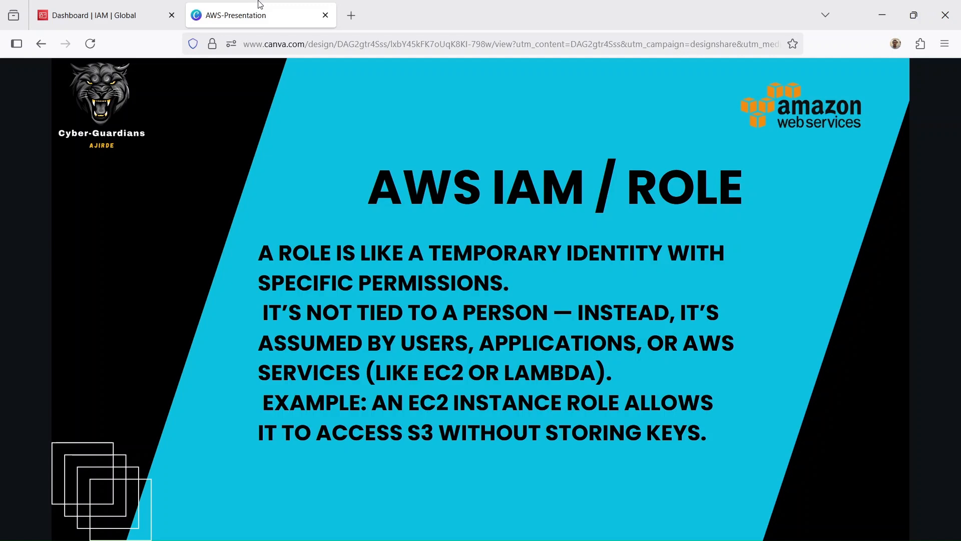
click(94, 7)
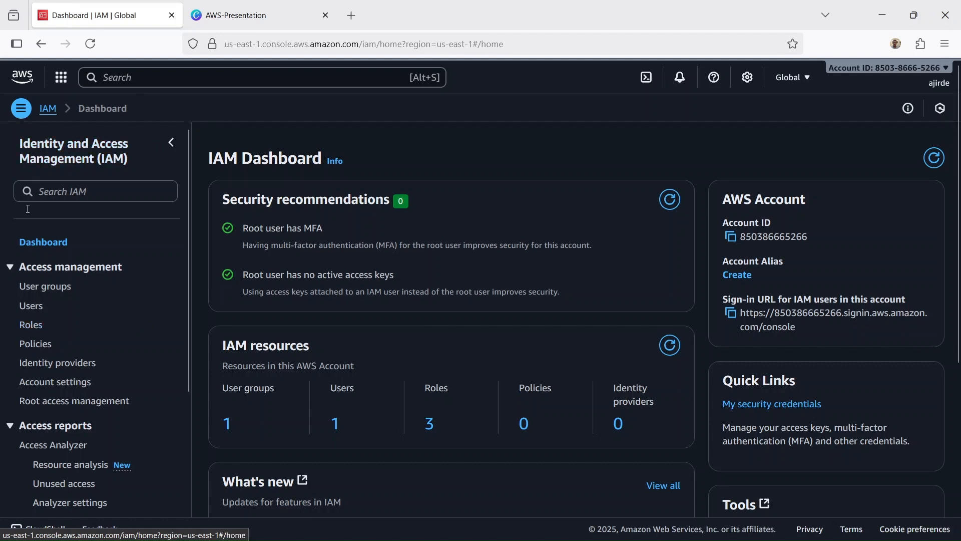
click(26, 325)
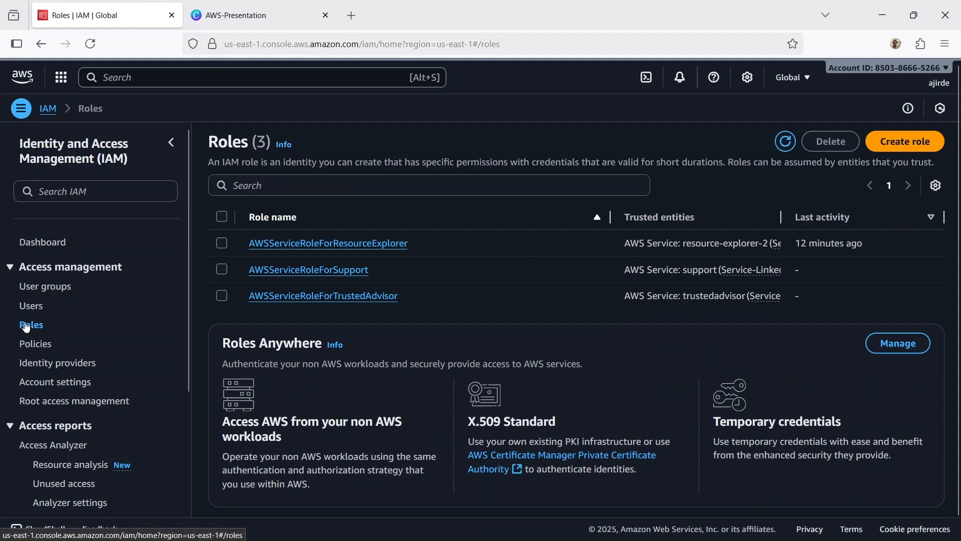
click(906, 142)
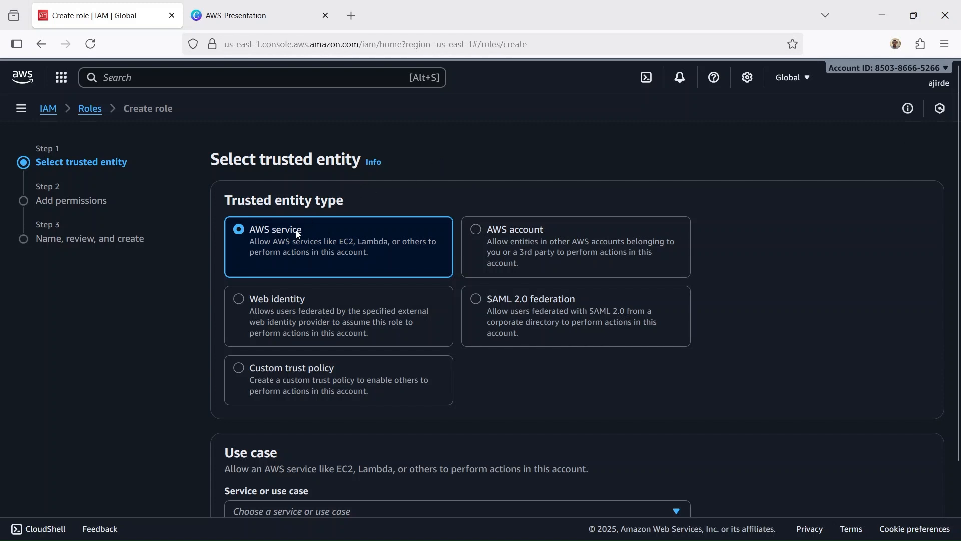
Step: Set the role's trusted entity to the AWS service EC2 with the EC2 use case and continue to the permissions
scroll(363, 198, down, 2)
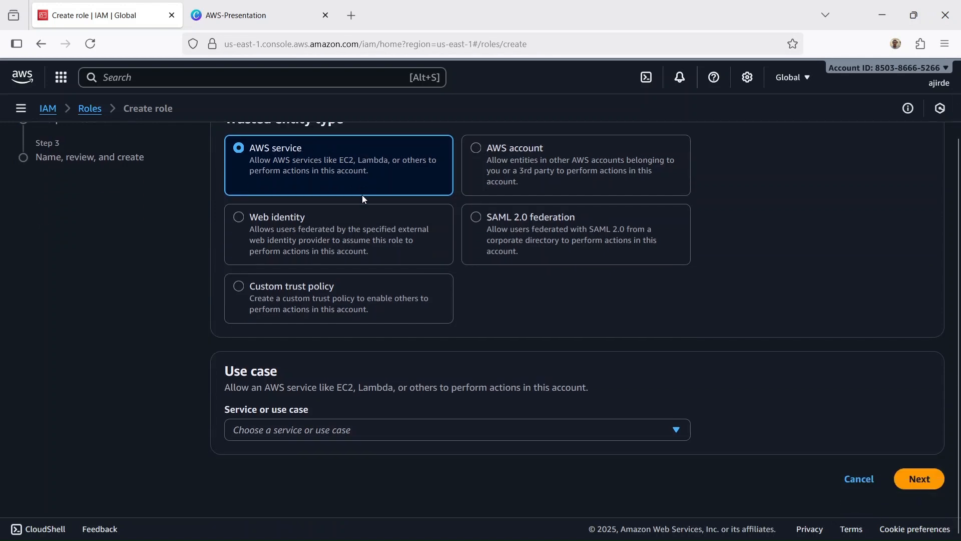
click(354, 430)
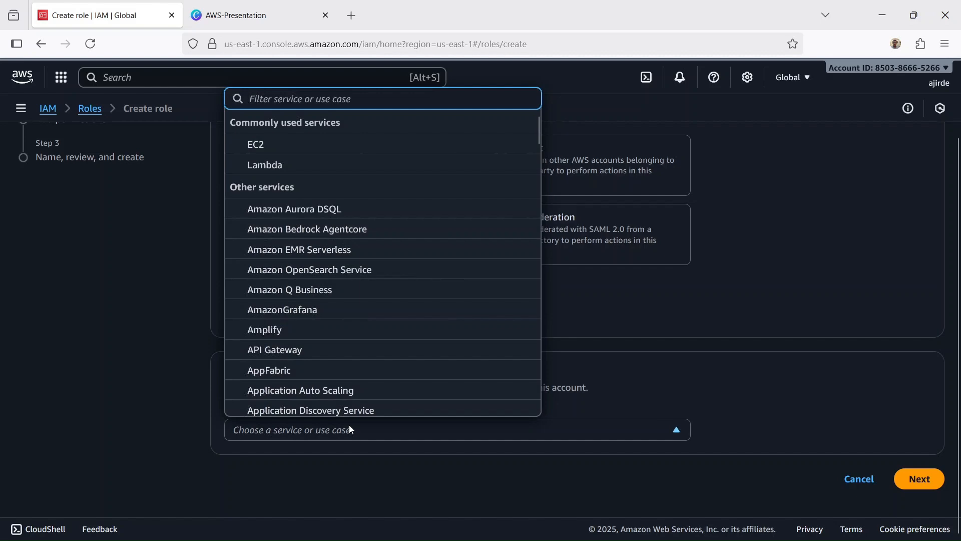
click(354, 145)
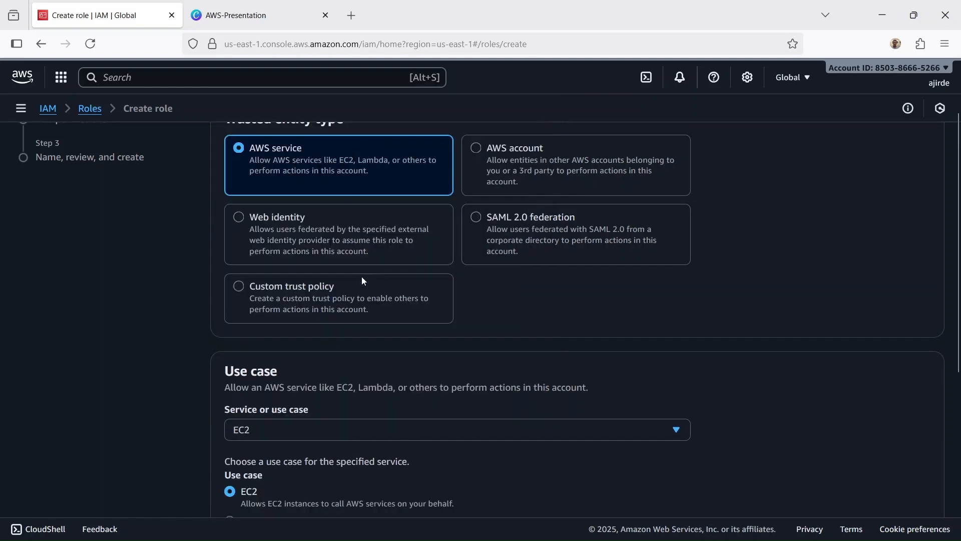
scroll(569, 353, down, 5)
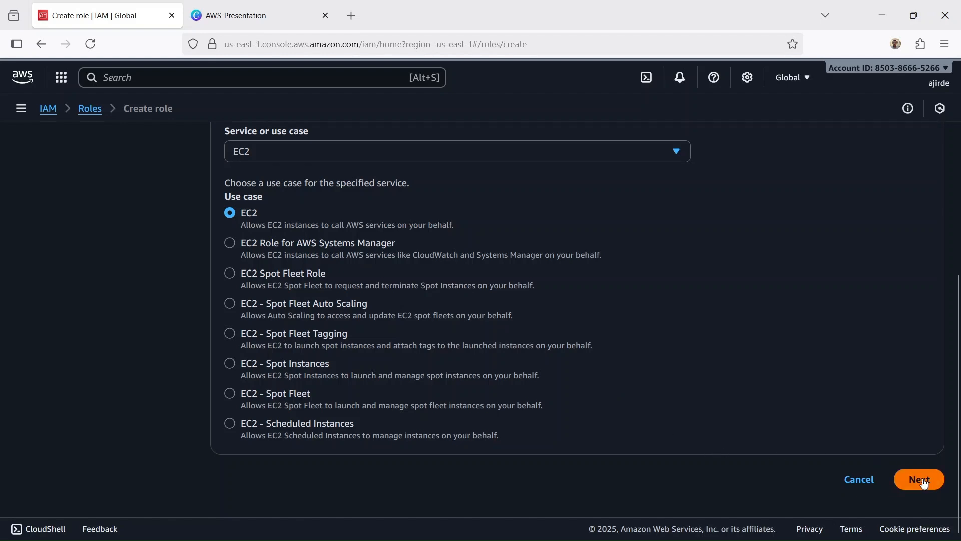
scroll(905, 467, up, 6)
scroll(906, 466, down, 6)
click(907, 487)
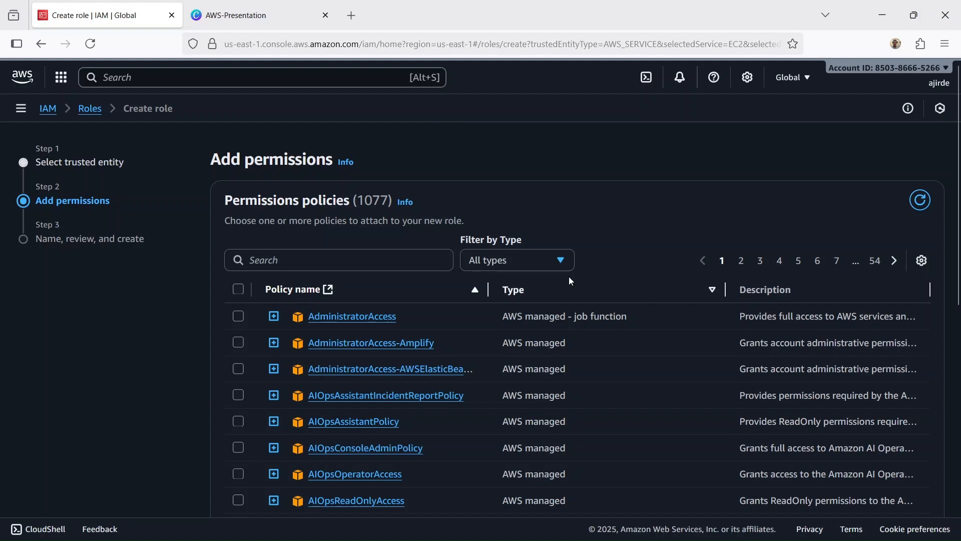
Step: Widen the policy name column, filter the policies by "s3" and select AmazonS3FullAccess for the role, continuing to the final review
drag(484, 298, 537, 290)
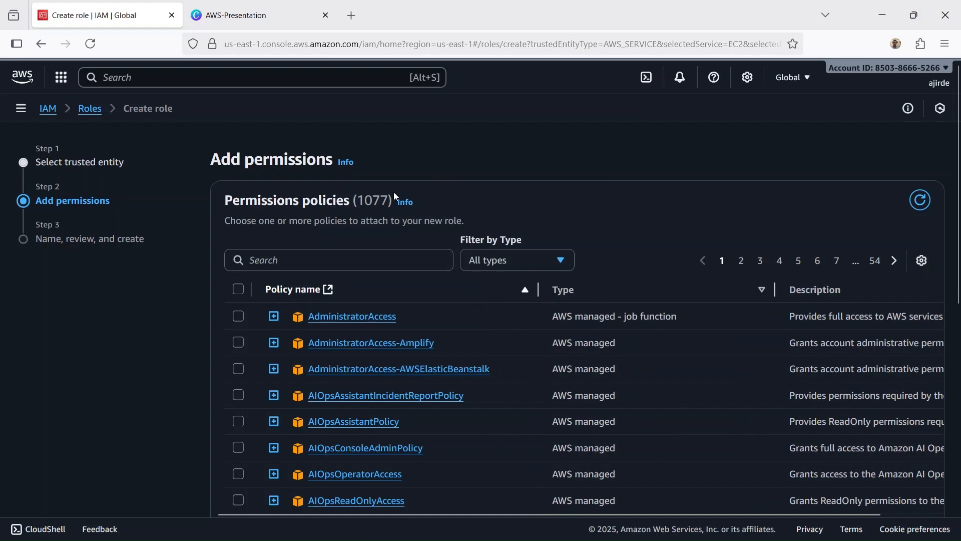
click(351, 256)
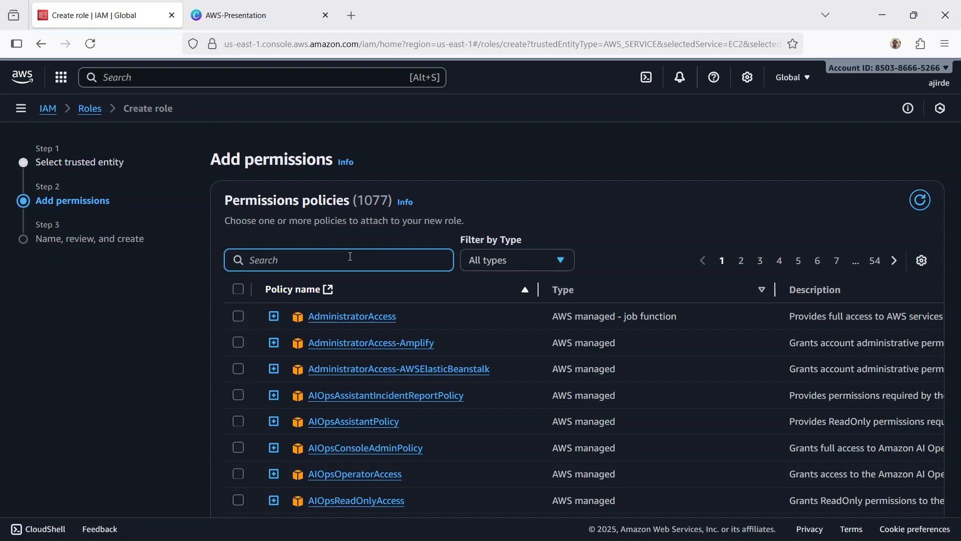
text(s3)
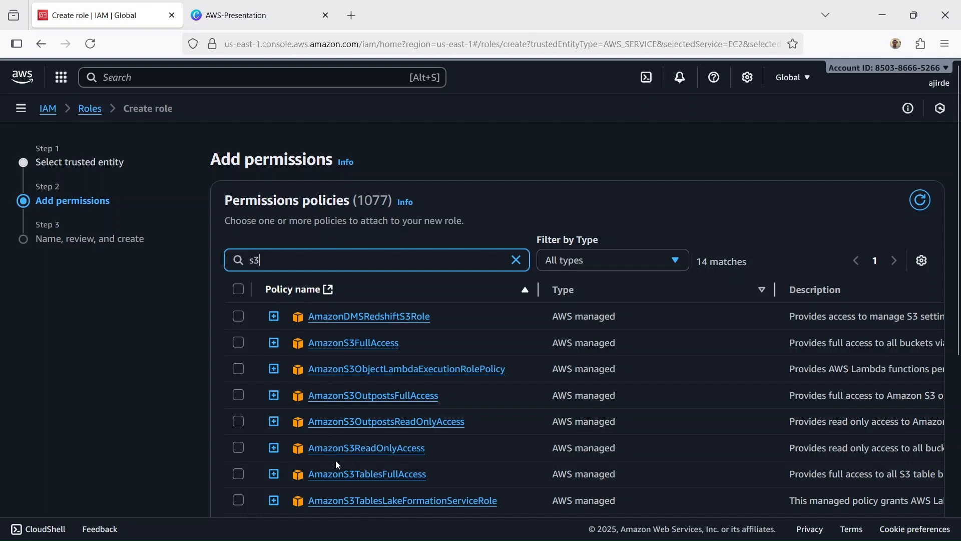
click(372, 342)
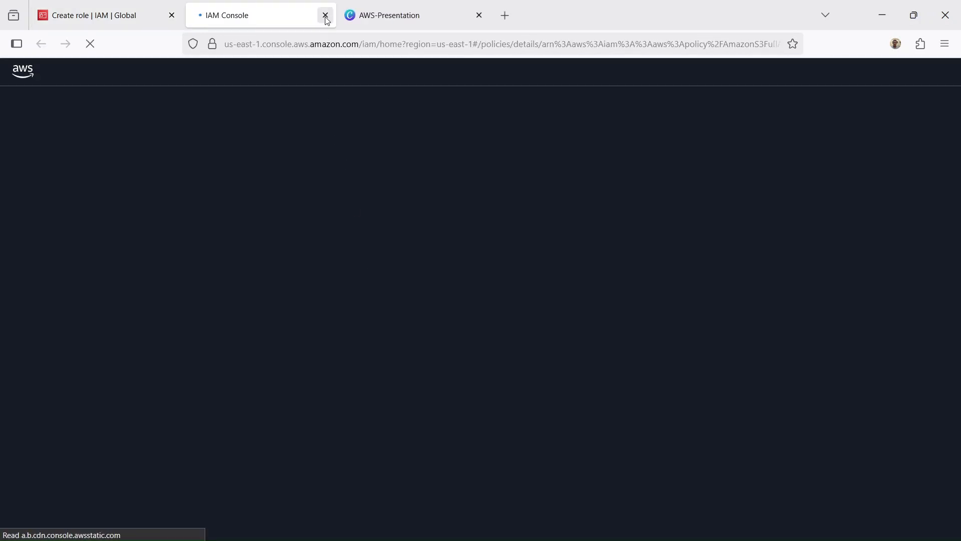
click(326, 15)
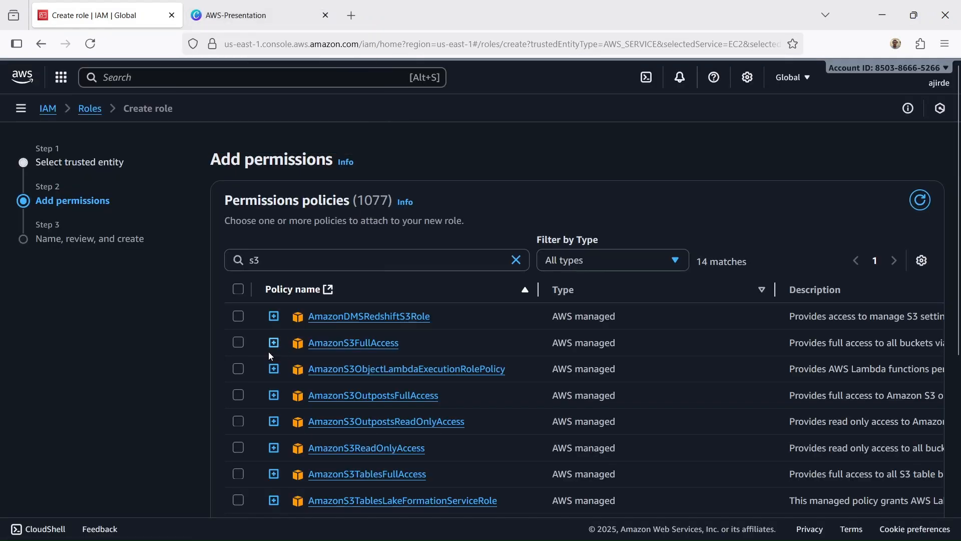
click(238, 343)
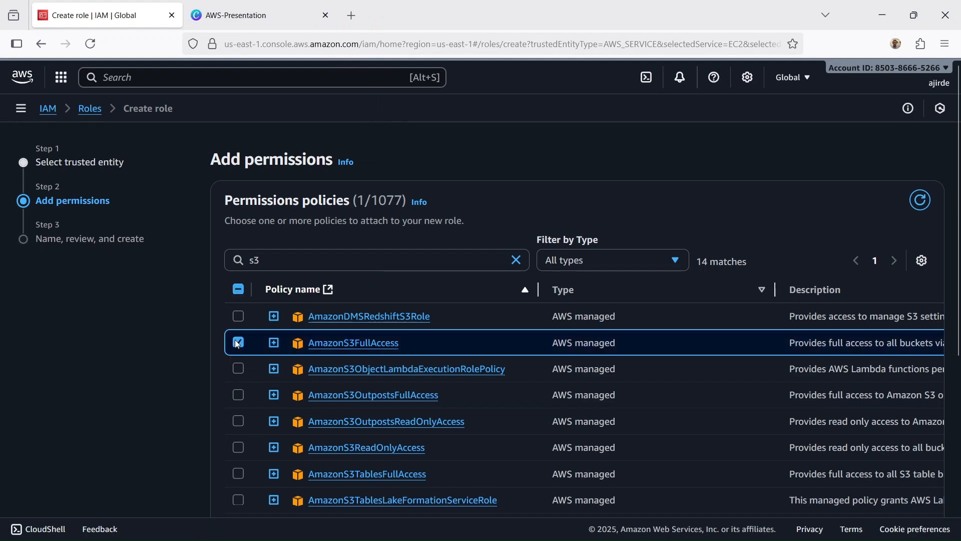
scroll(591, 263, down, 5)
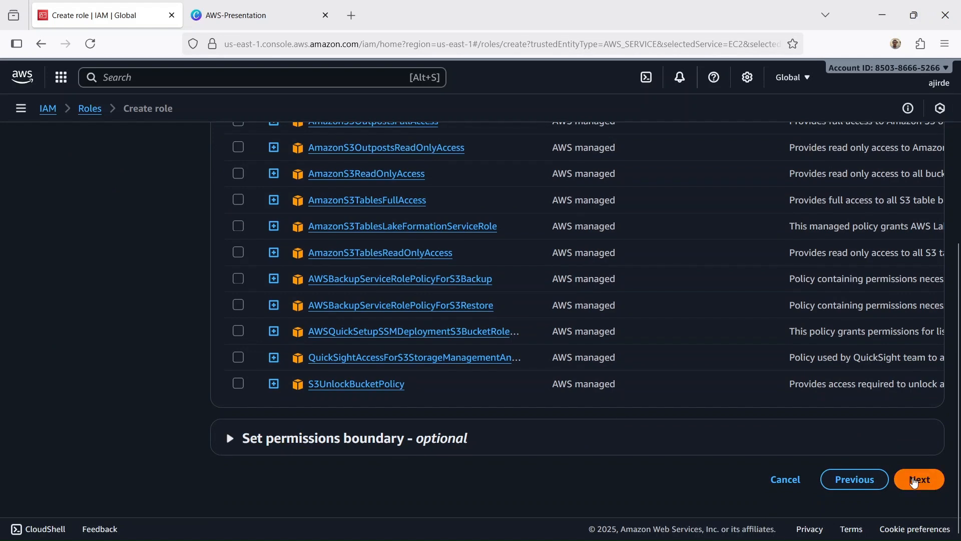
click(914, 480)
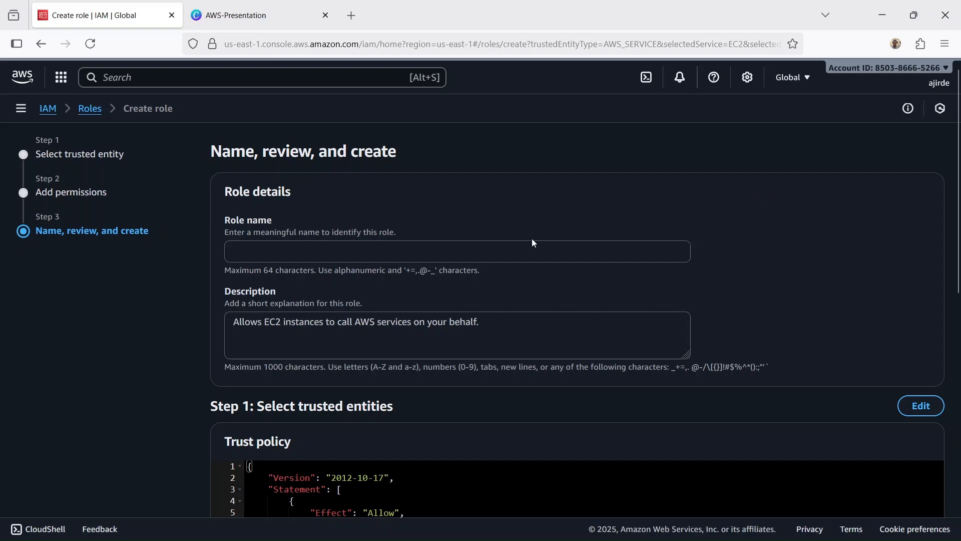
Step: Name the role accesss3, review its trust policy and permissions summary, and create it
click(514, 249)
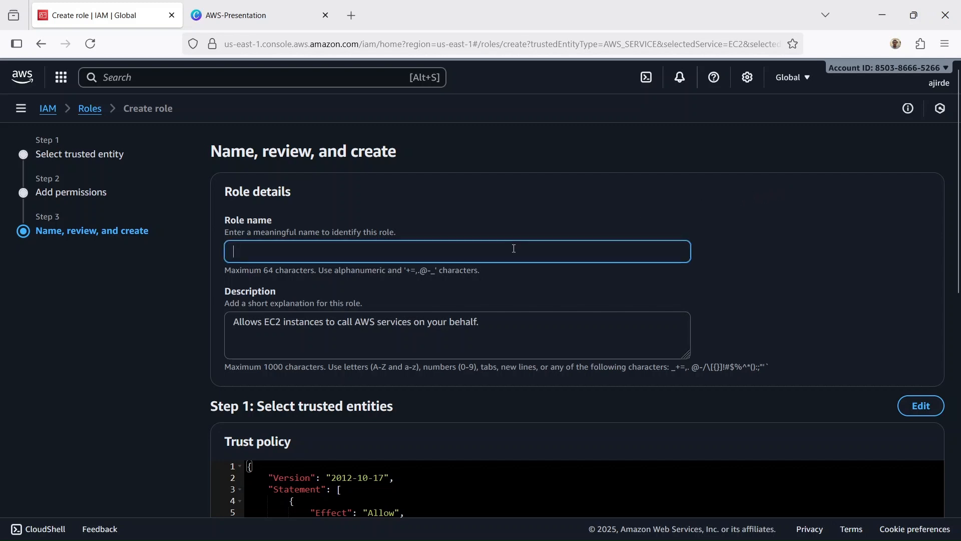
text(accesss3)
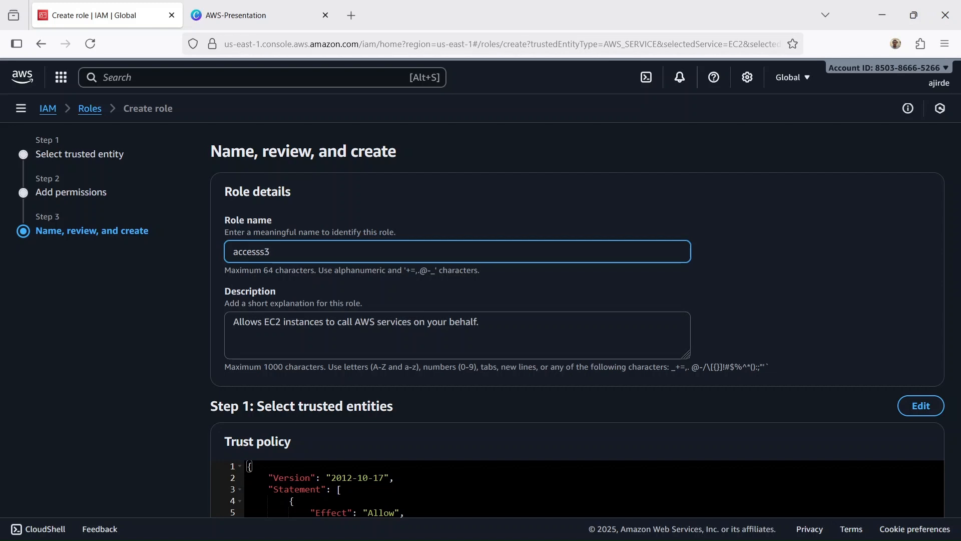
scroll(536, 236, down, 3)
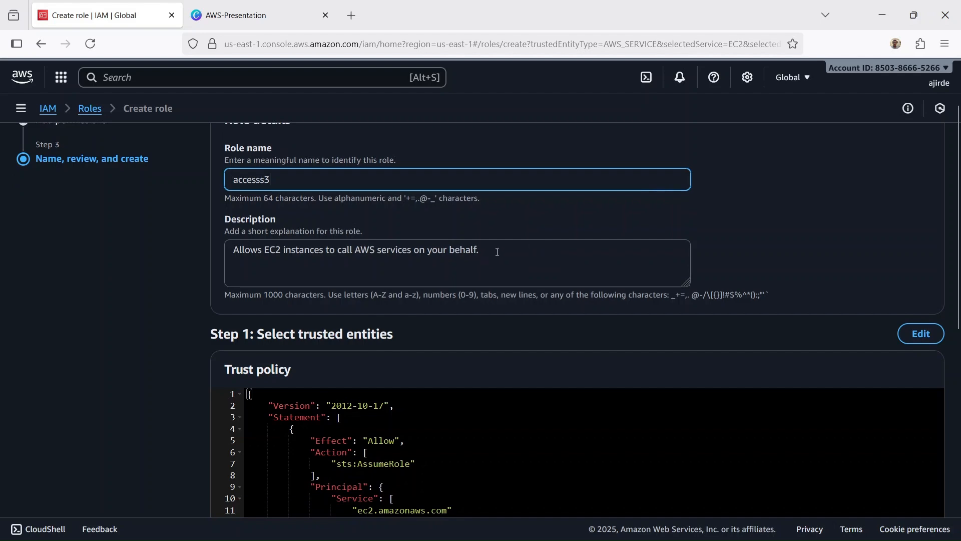
scroll(717, 236, down, 15)
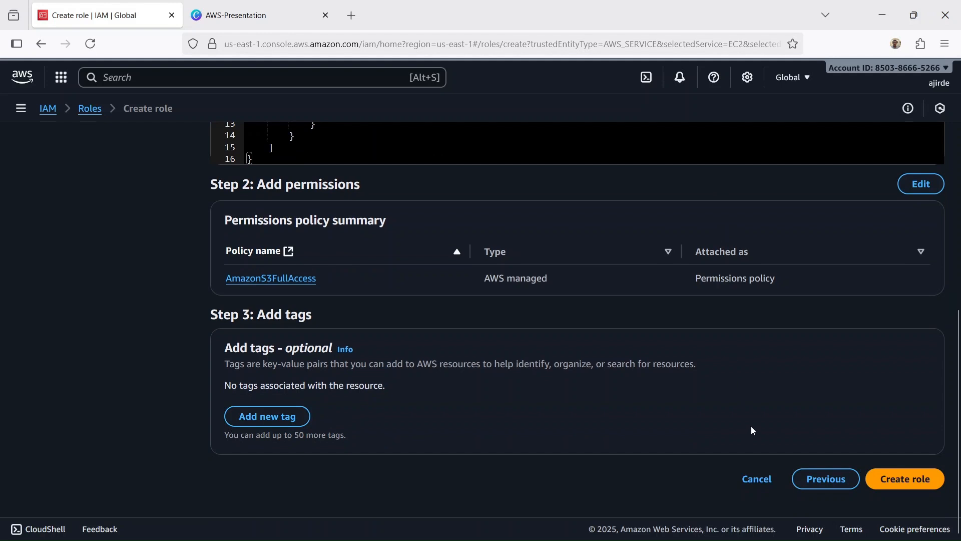
click(918, 481)
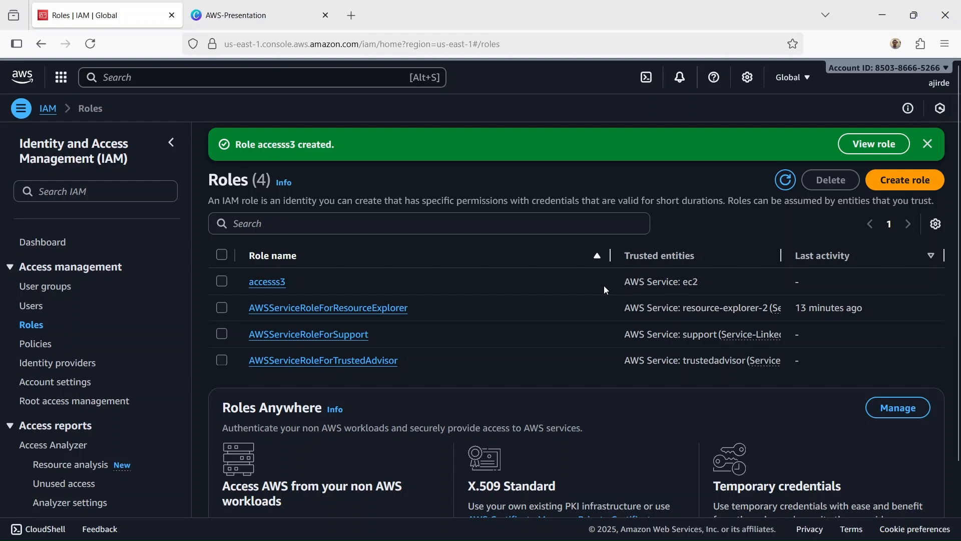
Step: Review the accesss3 role's summary and attached permissions policies, and view the IAM policy slide in the Canva presentation
click(266, 283)
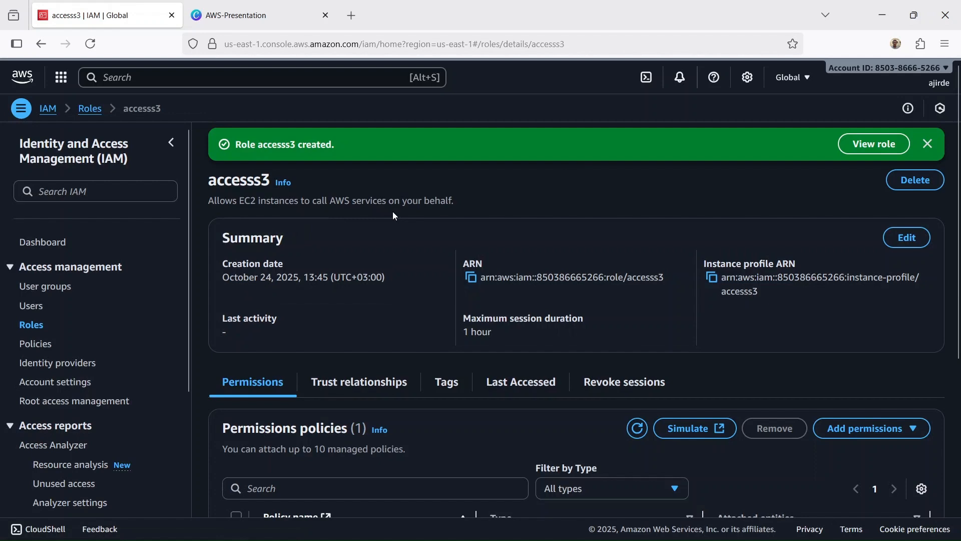
scroll(393, 212, down, 4)
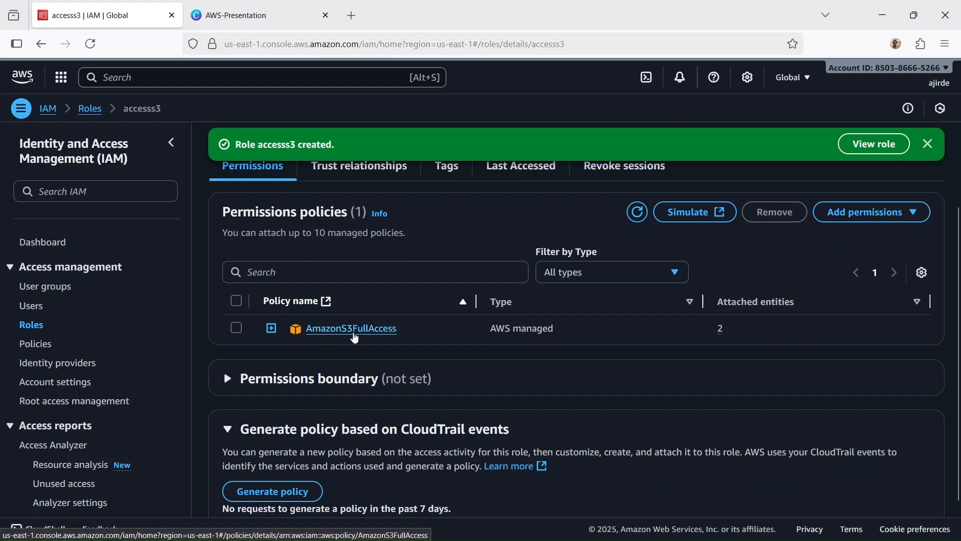
key(ctrl+Tab)
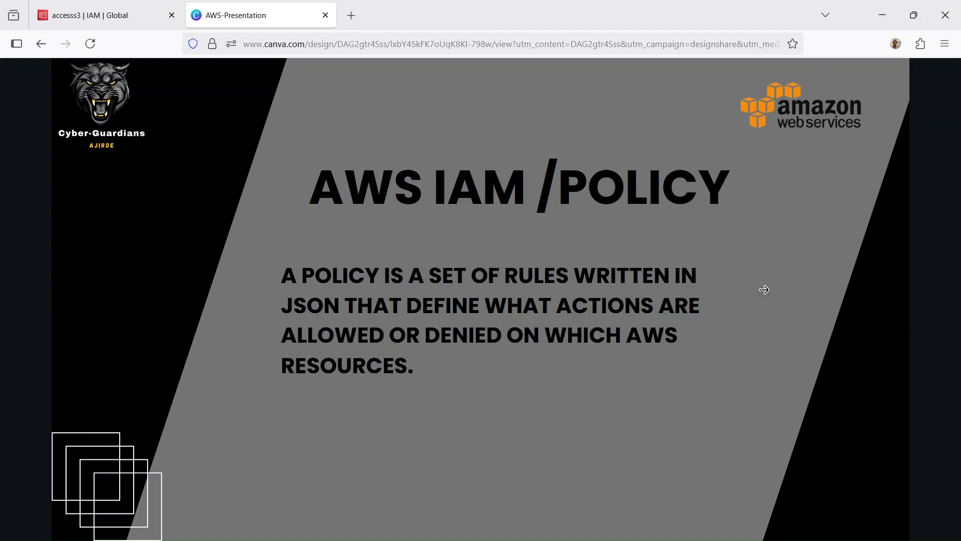
Step: Return to the IAM console and browse the list of available policies
click(100, 15)
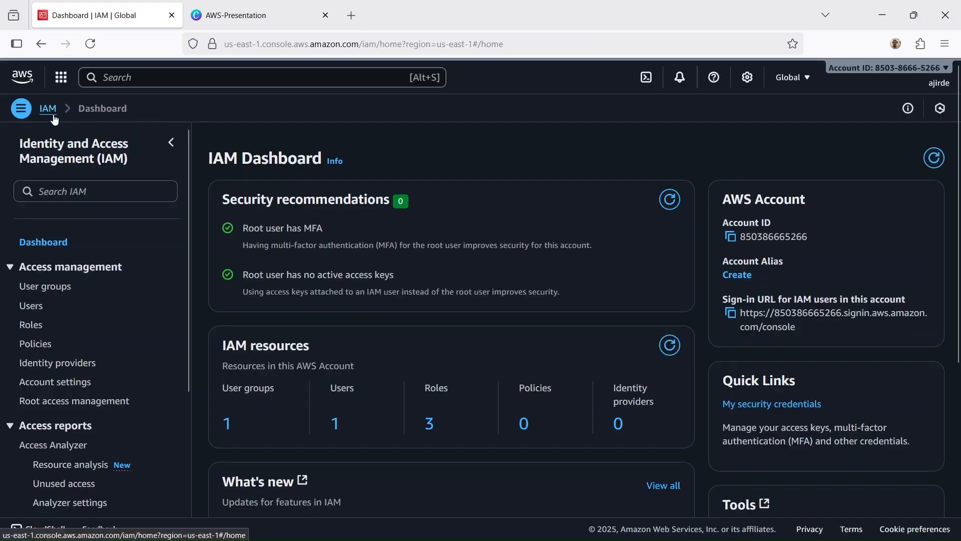
click(42, 343)
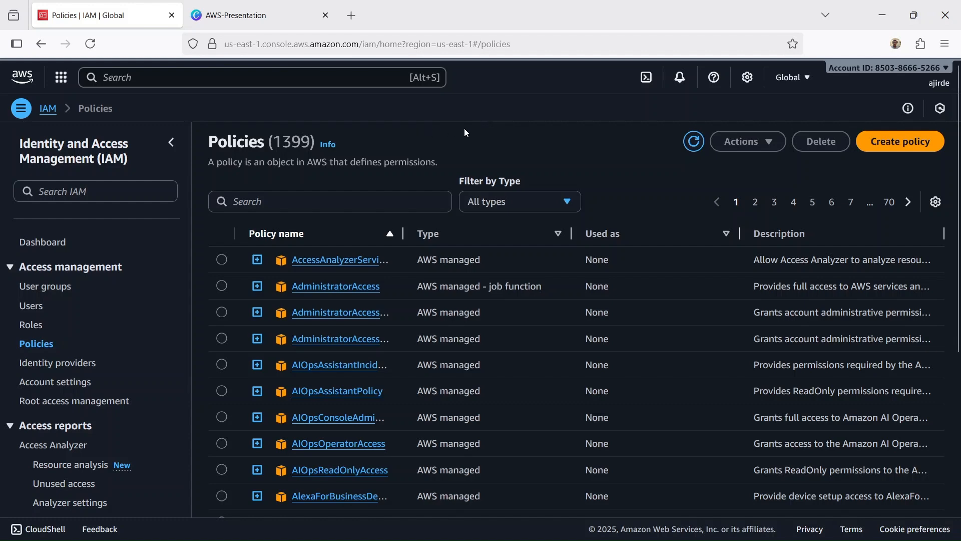
scroll(493, 250, down, 2)
scroll(496, 272, down, 6)
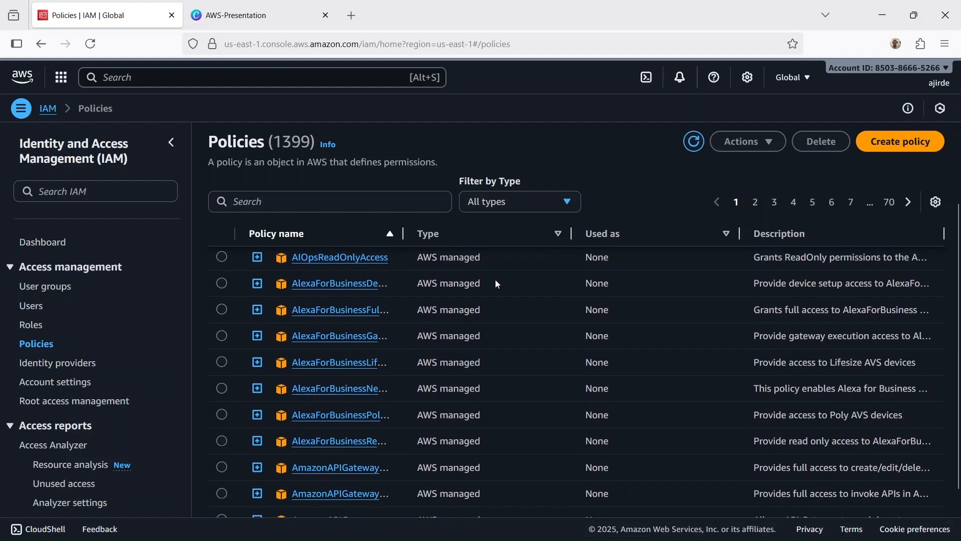
scroll(495, 313, up, 7)
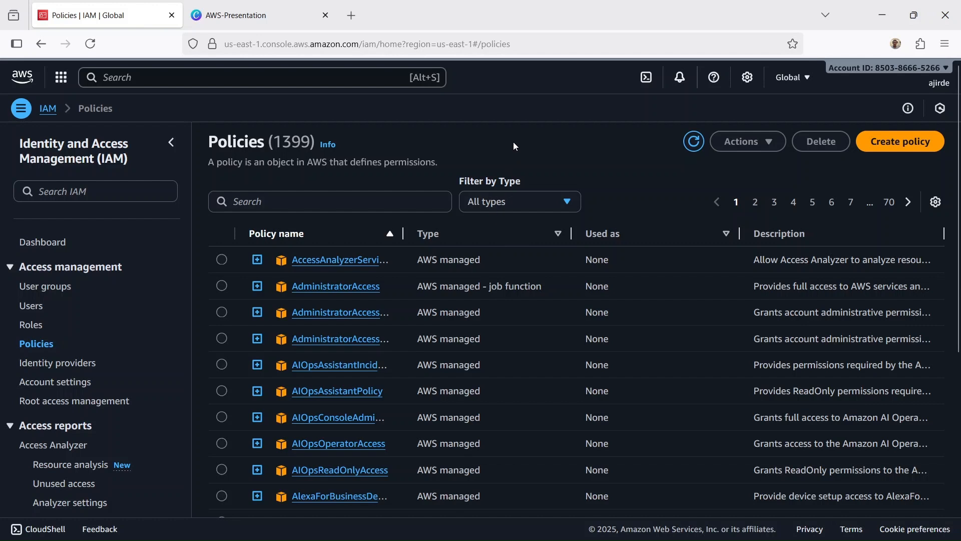
Step: Start creating a policy, view its JSON form, and choose EC2 as the service in the visual editor
click(902, 143)
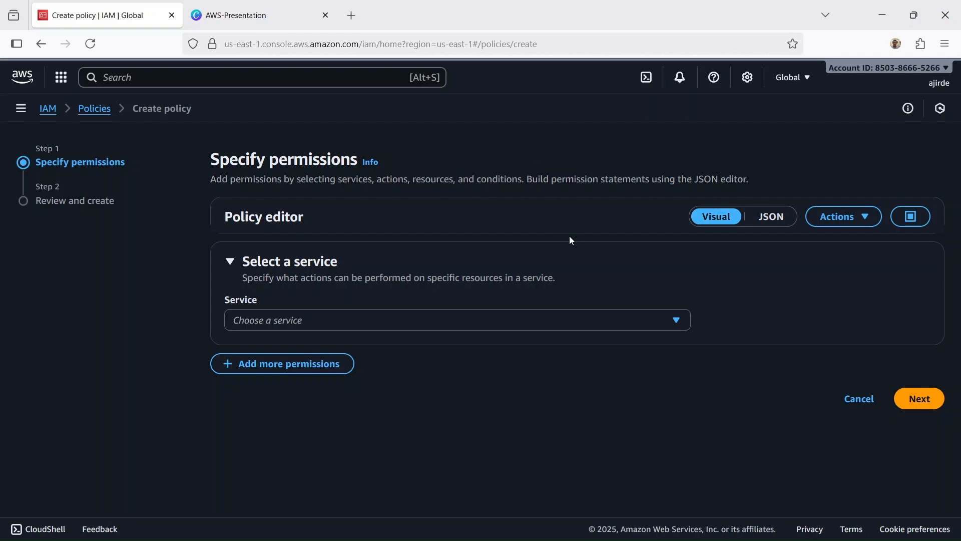
click(764, 217)
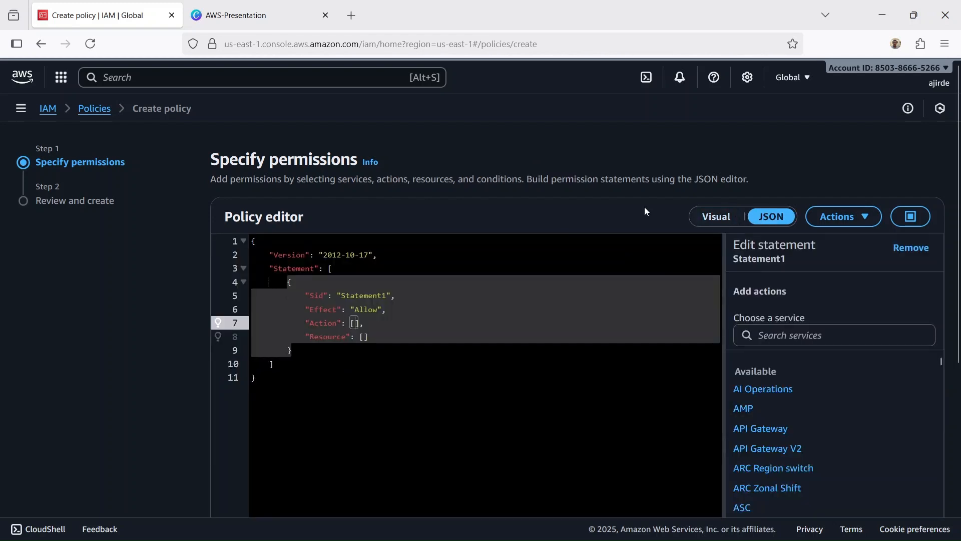
click(713, 218)
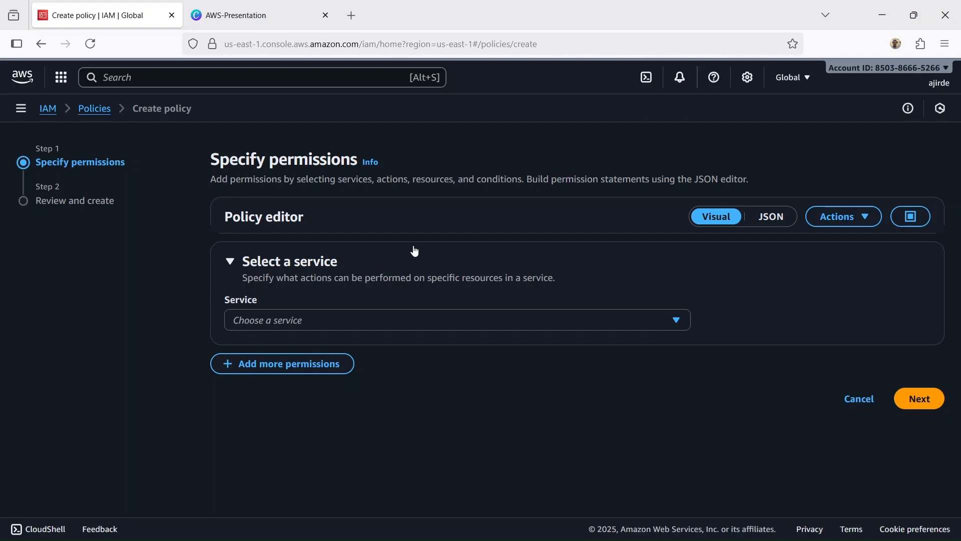
click(679, 320)
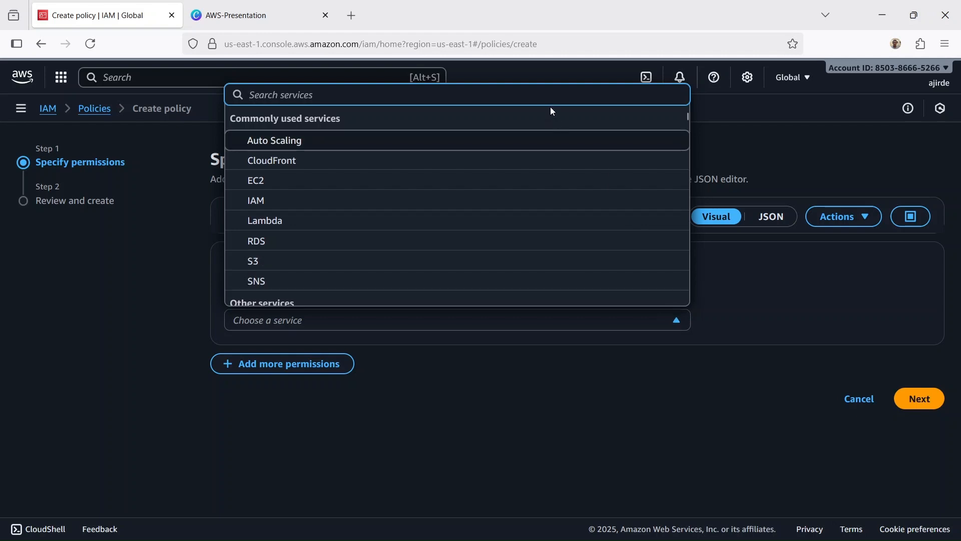
click(528, 183)
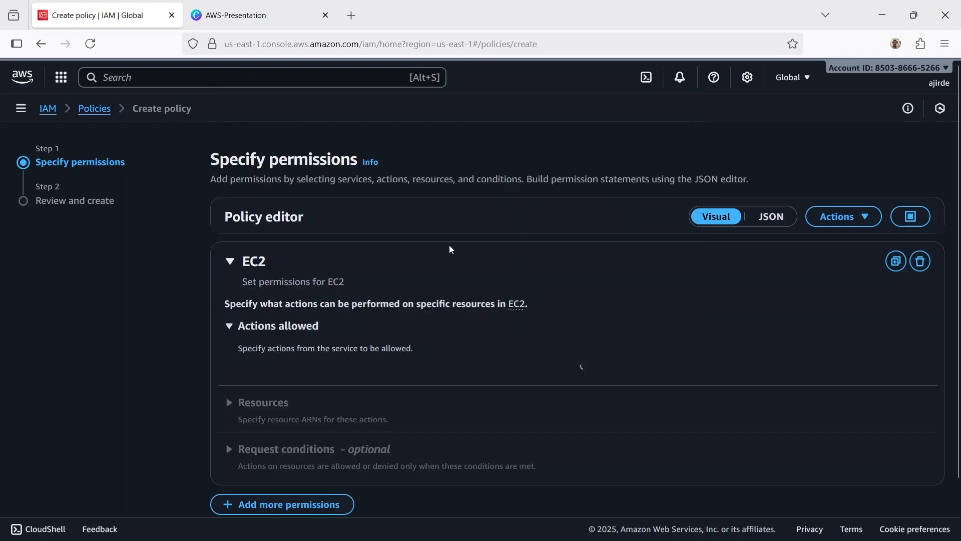
Step: Allow all EC2 actions (ec2:*) on all resources for the policy and continue to the review stage
scroll(581, 230, down, 2)
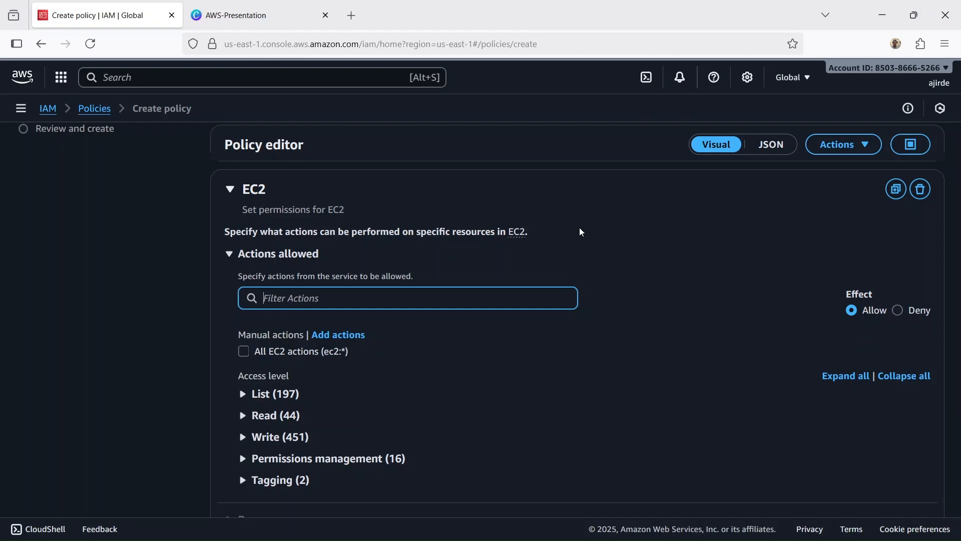
scroll(579, 230, down, 2)
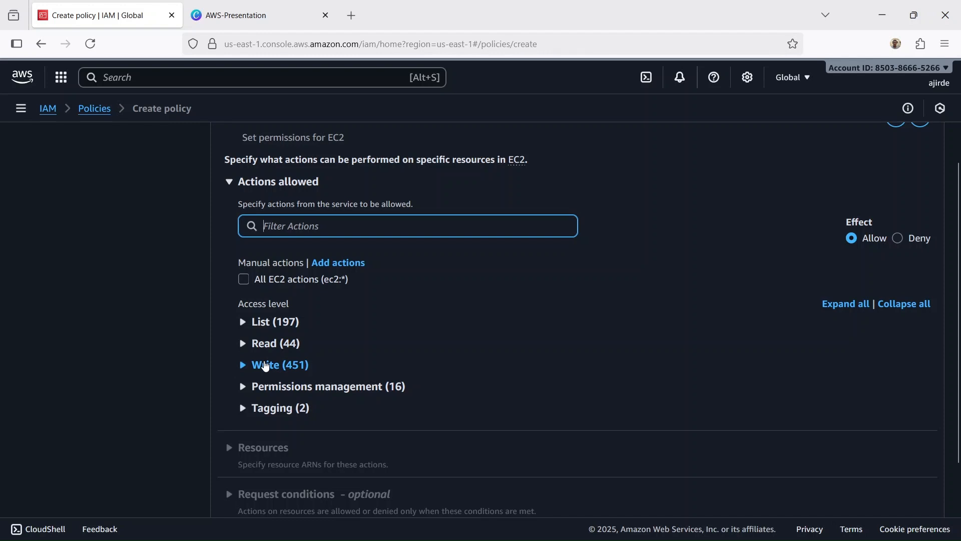
click(244, 279)
click(244, 279)
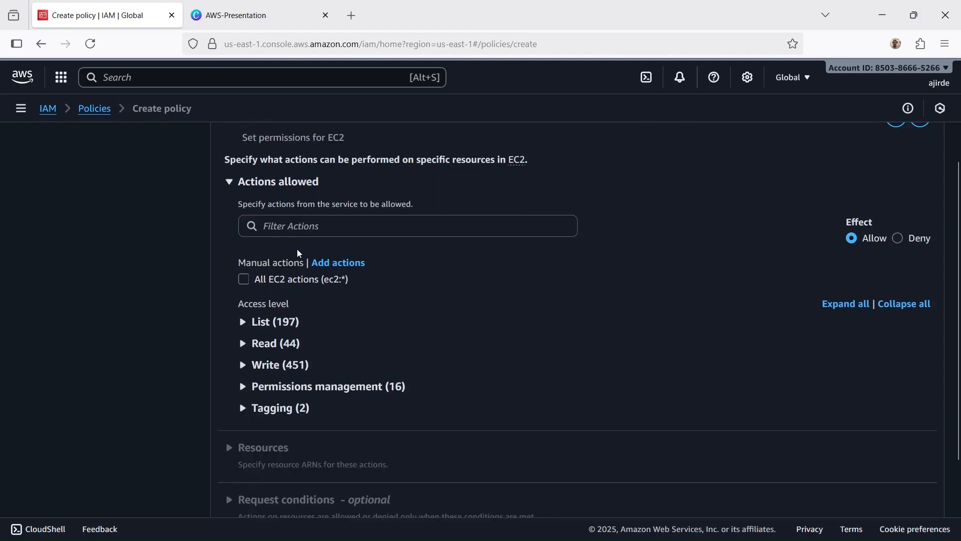
click(243, 279)
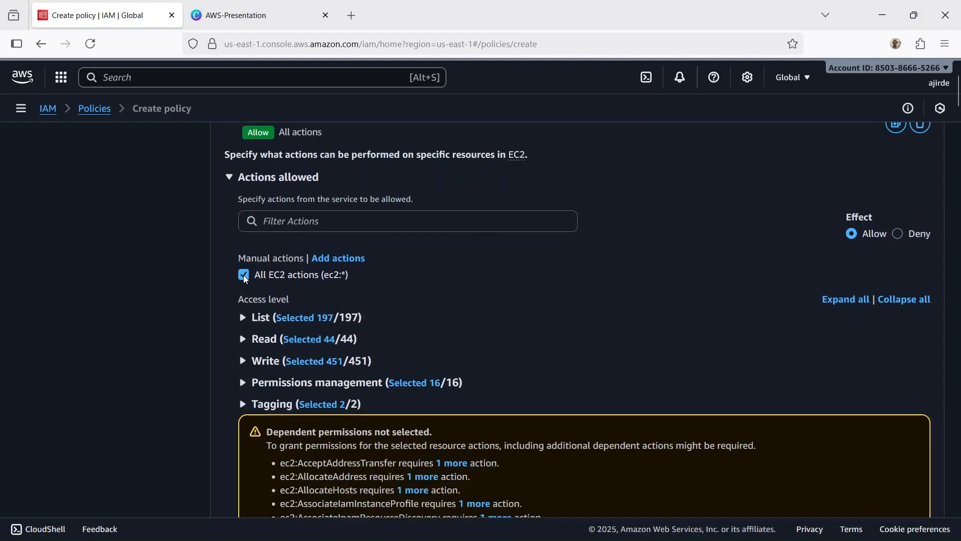
scroll(687, 263, down, 10)
scroll(657, 265, down, 15)
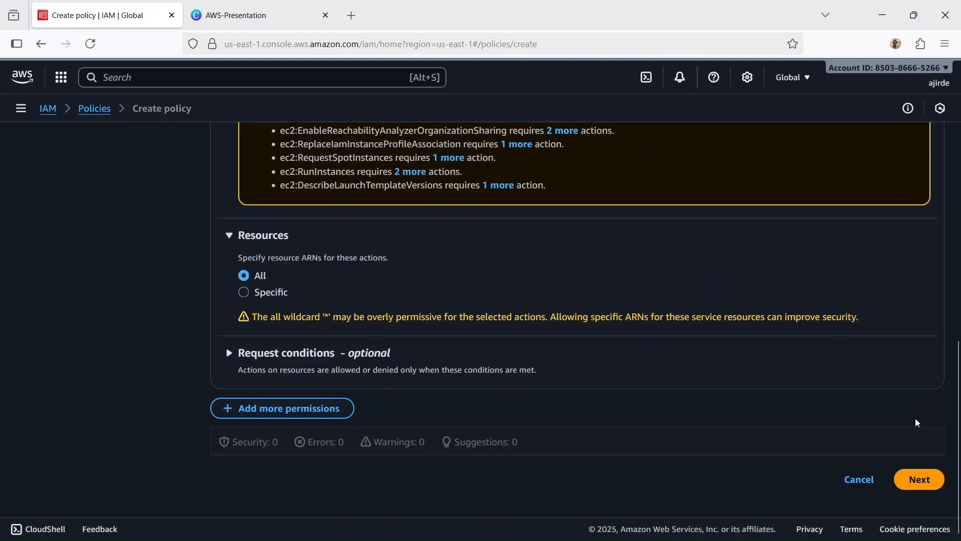
click(920, 480)
Step: Name the policy Ec2access, review its defined permissions and create it
scroll(925, 204, down, 2)
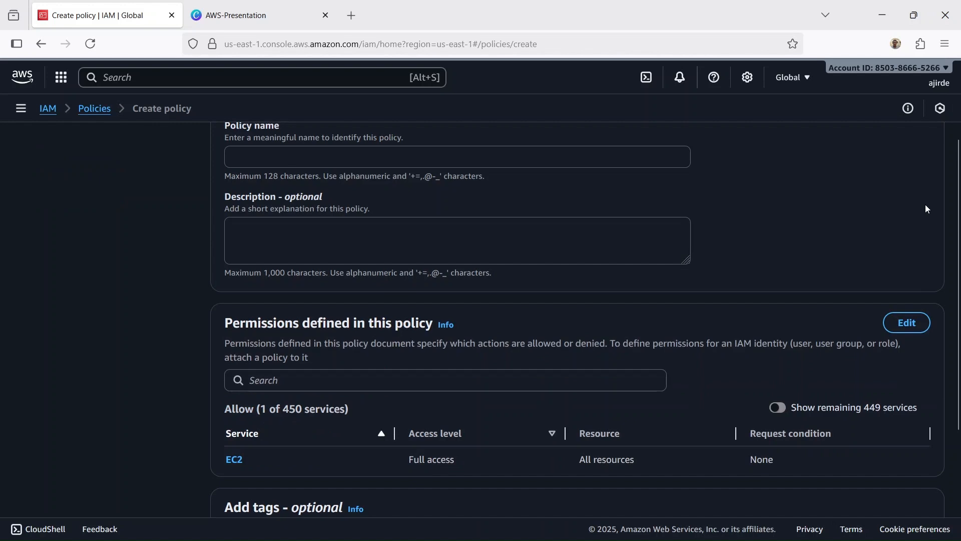
scroll(927, 208, up, 2)
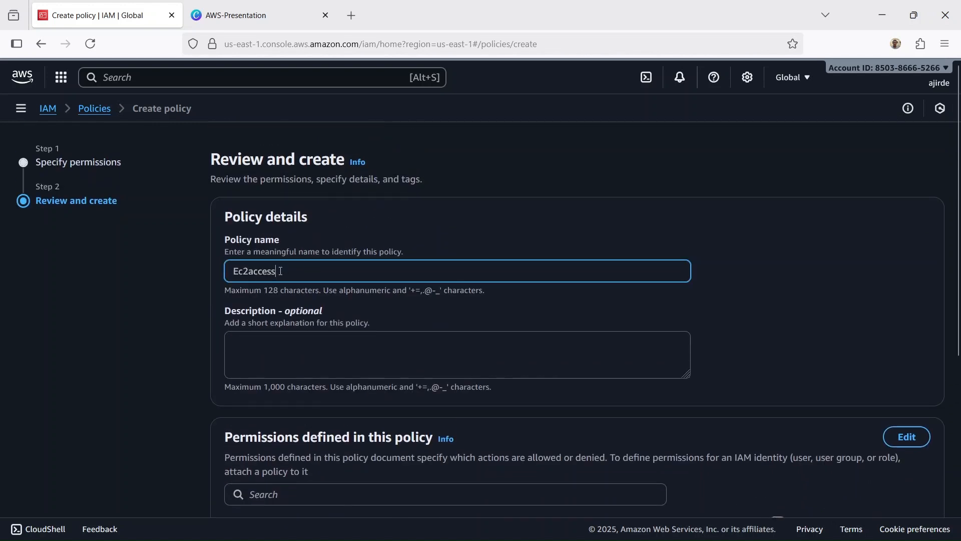
scroll(403, 215, down, 2)
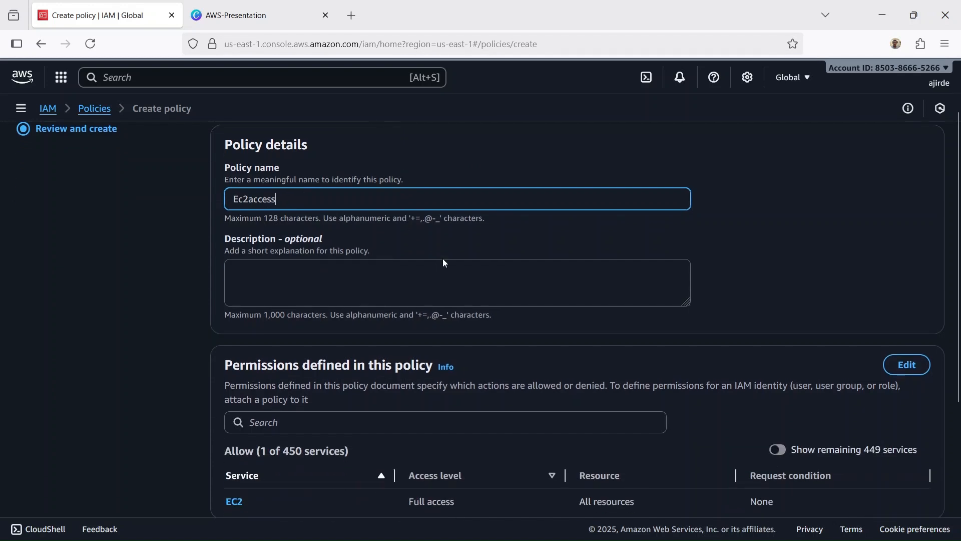
scroll(444, 261, down, 3)
scroll(444, 261, down, 1)
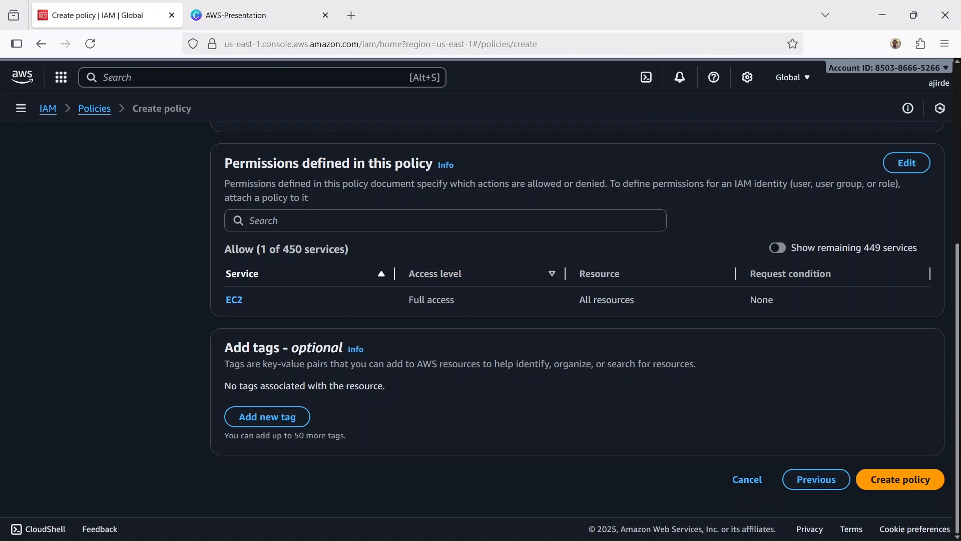
click(921, 481)
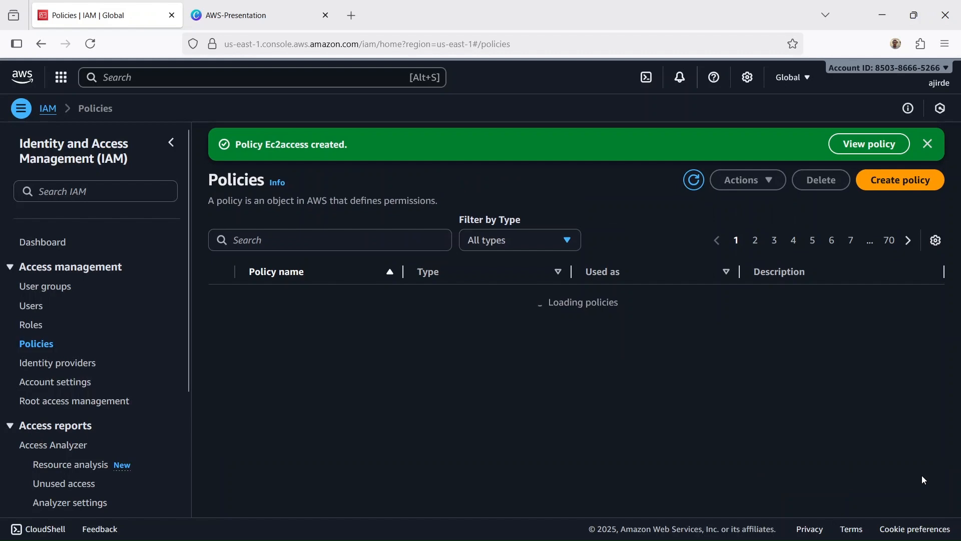
Step: View the Ec2access policy's details, and examine the permissions policies of the existing IAM user
click(869, 143)
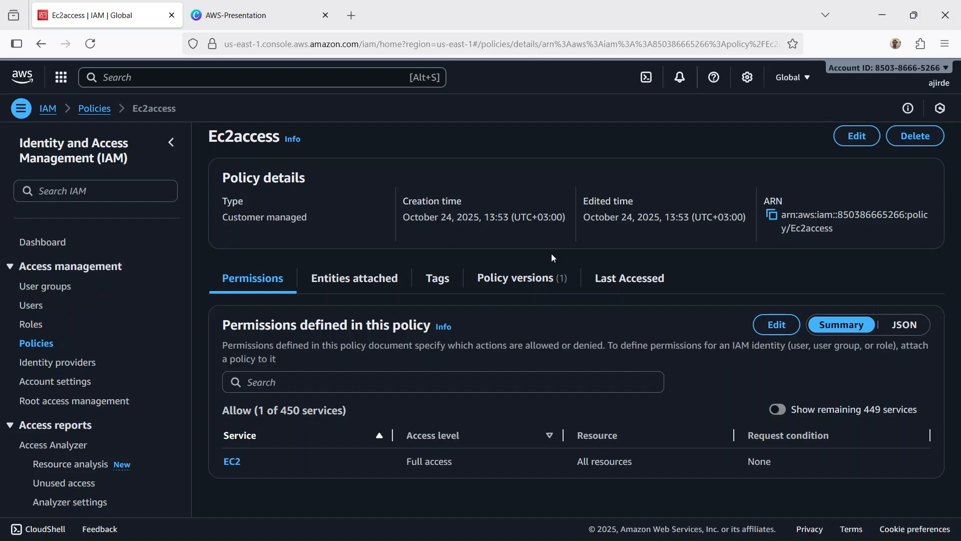
click(28, 312)
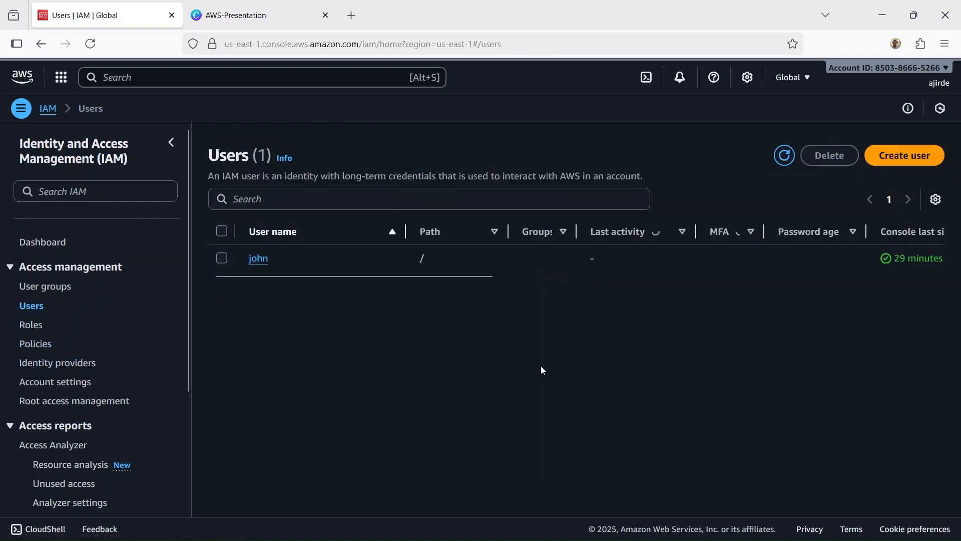
click(260, 259)
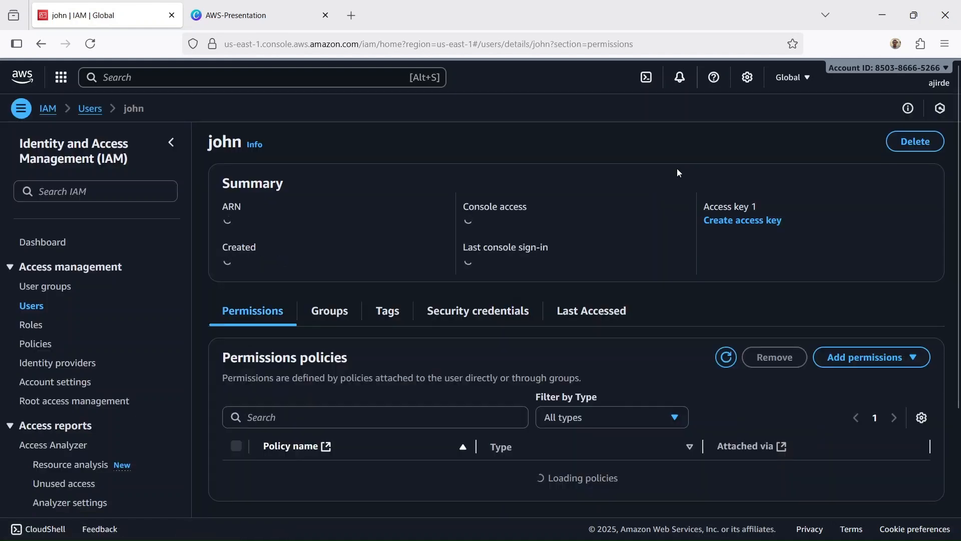
scroll(891, 205, down, 3)
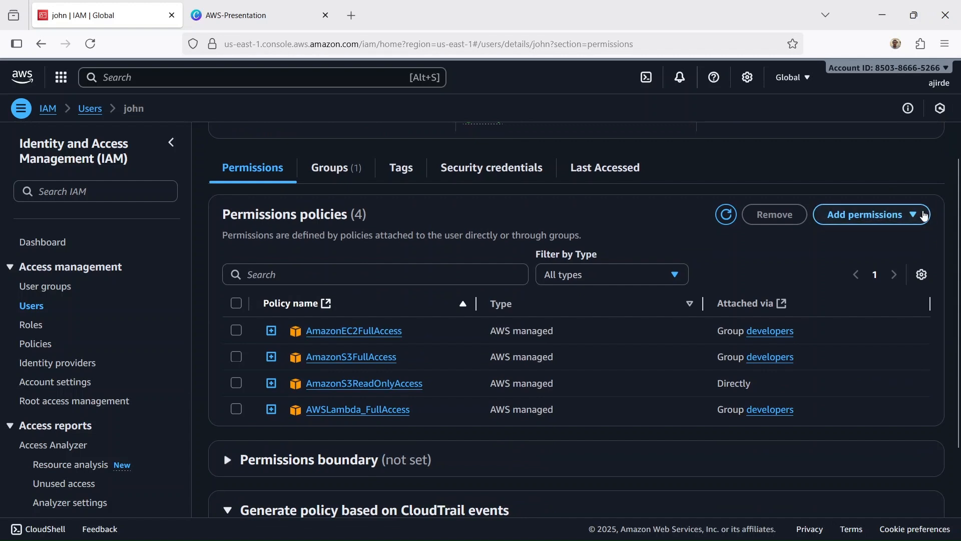
Step: Open the user's add-permissions options, choose direct policy attachment and filter the policies to Customer managed to locate the custom policy
click(924, 214)
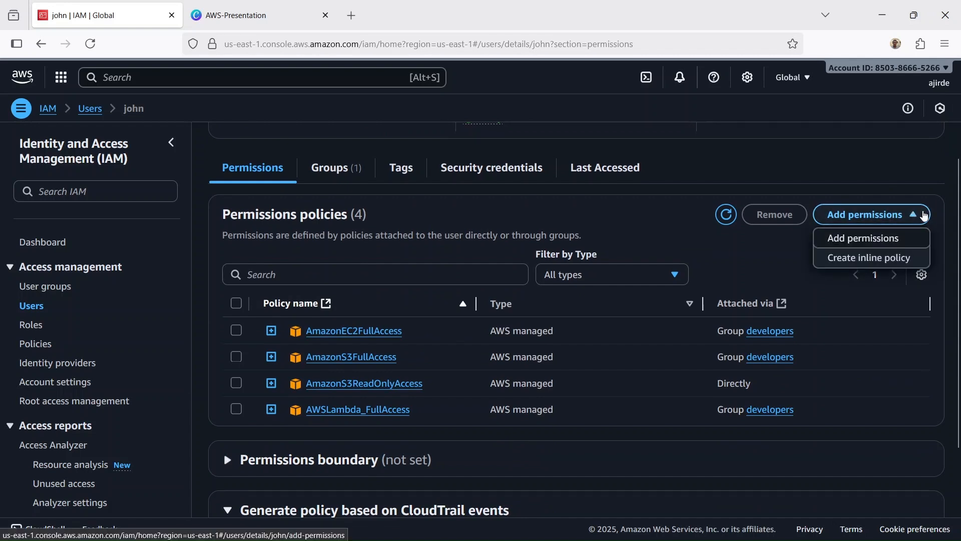
click(909, 238)
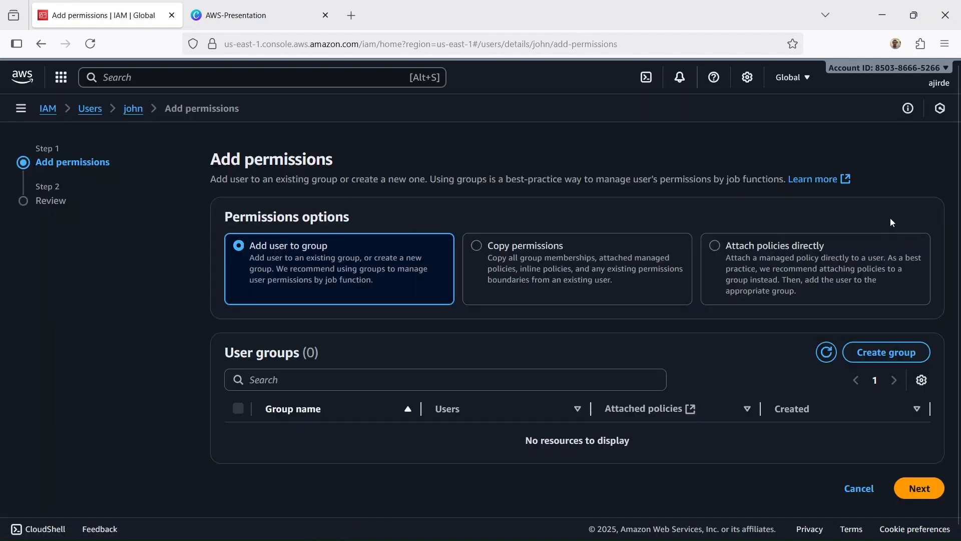
scroll(828, 177, down, 1)
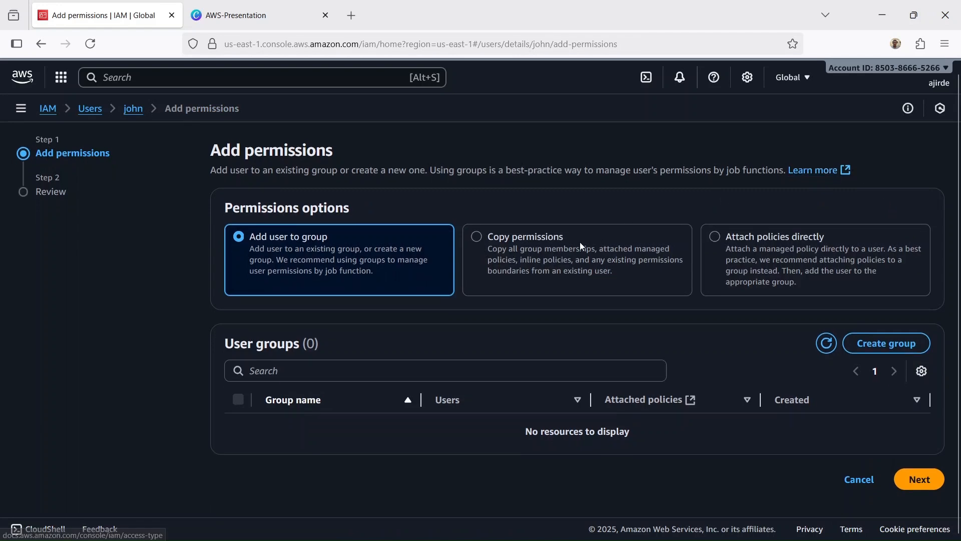
click(569, 255)
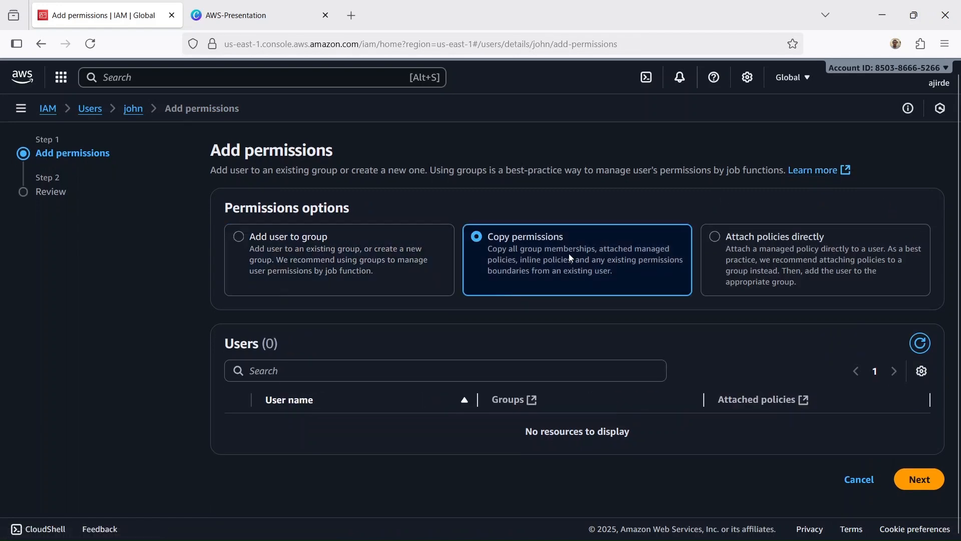
click(774, 246)
scroll(443, 214, down, 3)
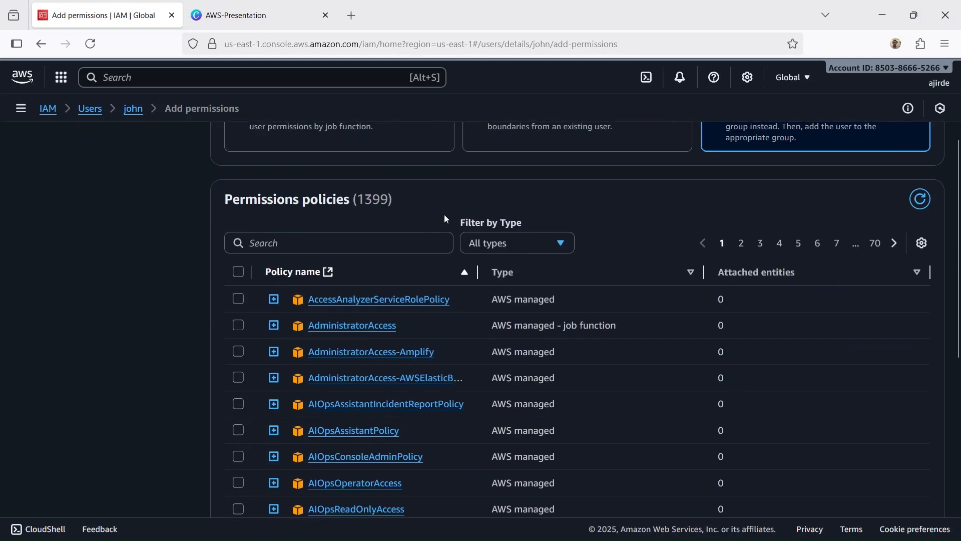
click(545, 241)
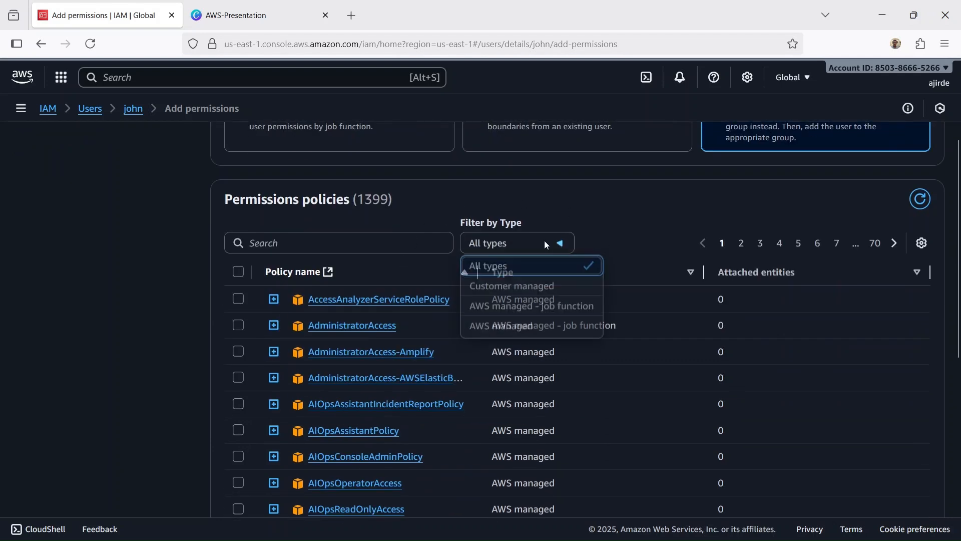
click(547, 285)
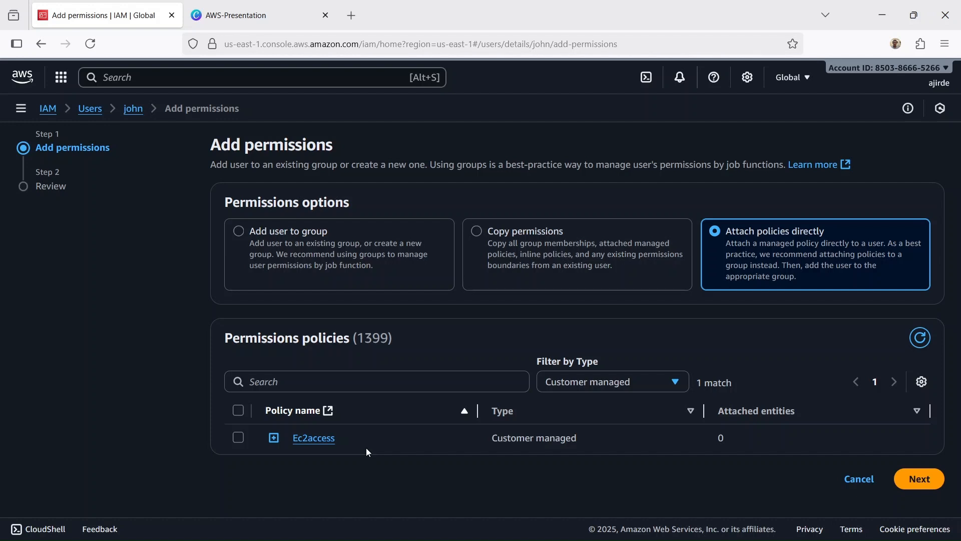
Step: Return to the IAM Dashboard, refresh the IAM resources summary and view the quick summary slide in the Canva presentation
click(48, 109)
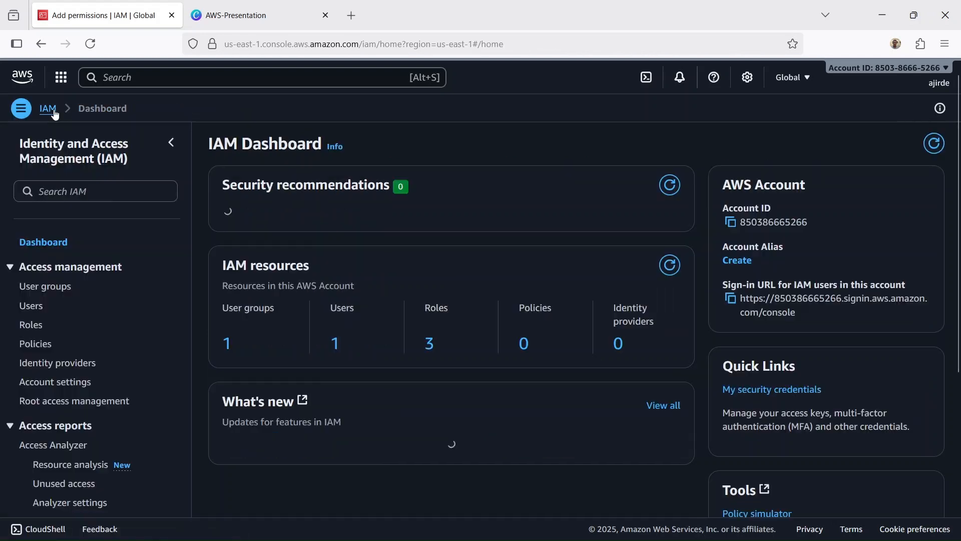
scroll(502, 203, down, 1)
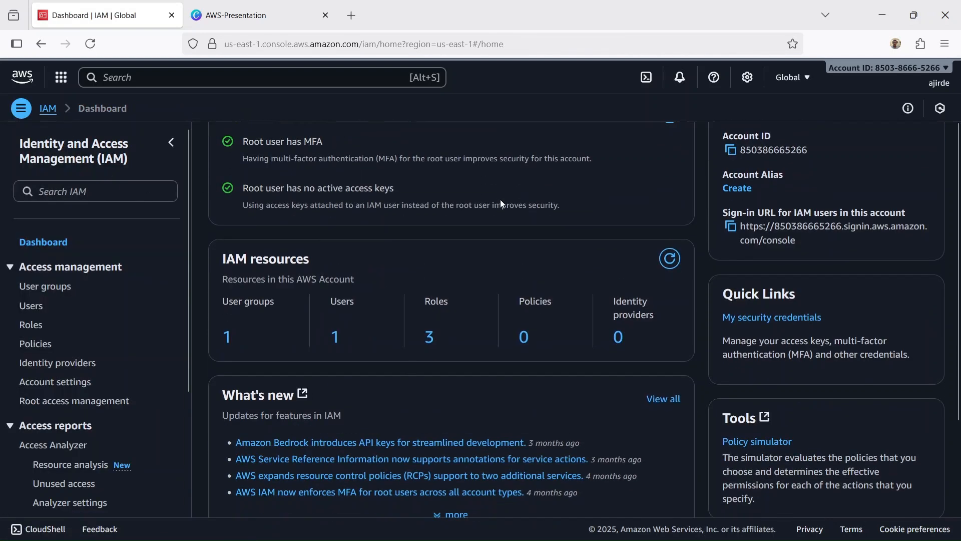
click(669, 258)
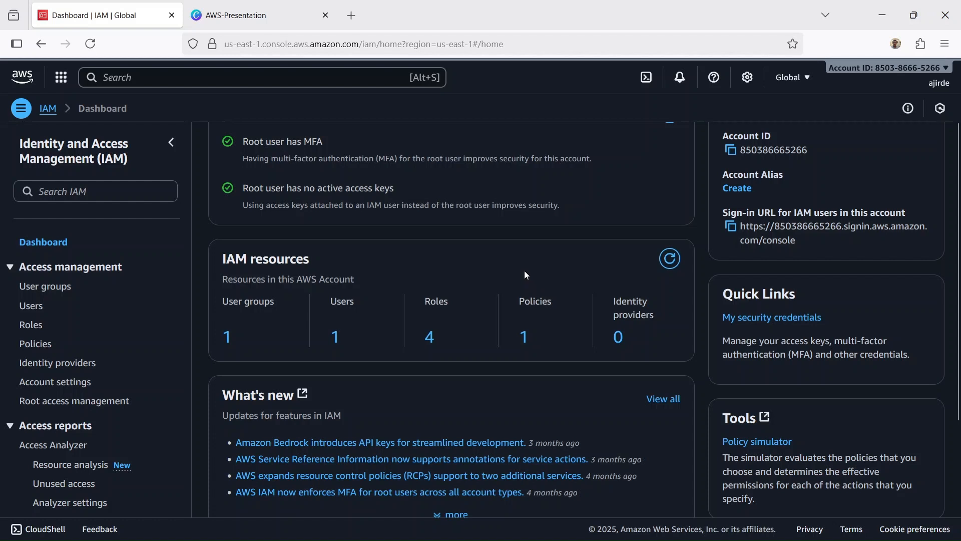
key(ctrl+Tab)
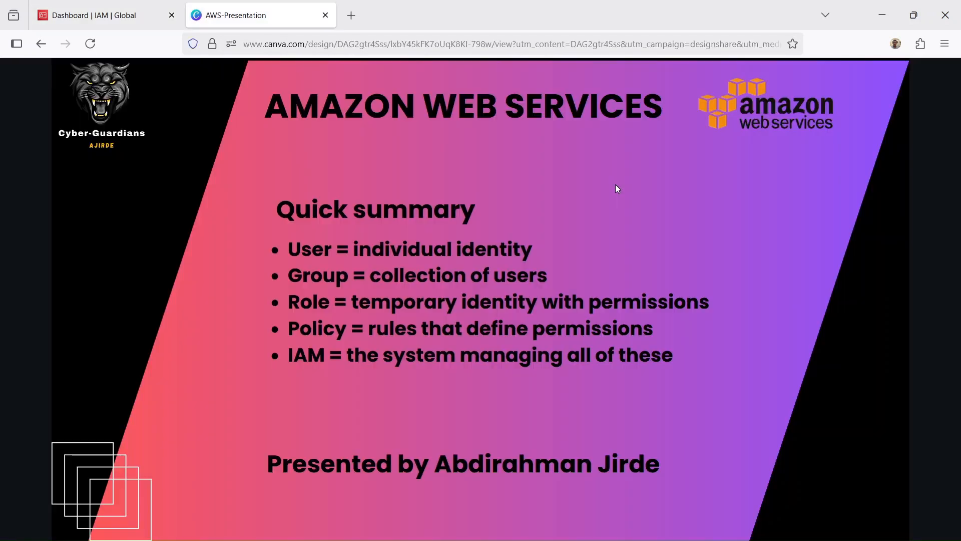